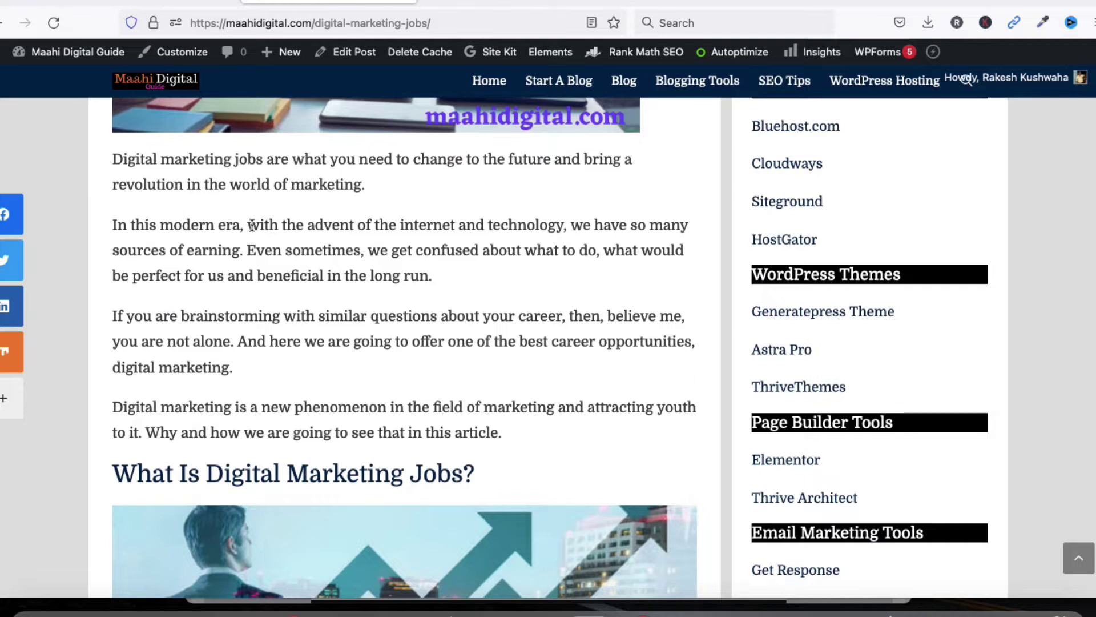
Select text in the post's second paragraph and confirm right-click still opens a menu.
{"action": "left_click", "coordinate": [247, 224]}
{"action": "left_click_drag", "start_coordinate": [270, 224], "coordinate": [323, 244]}
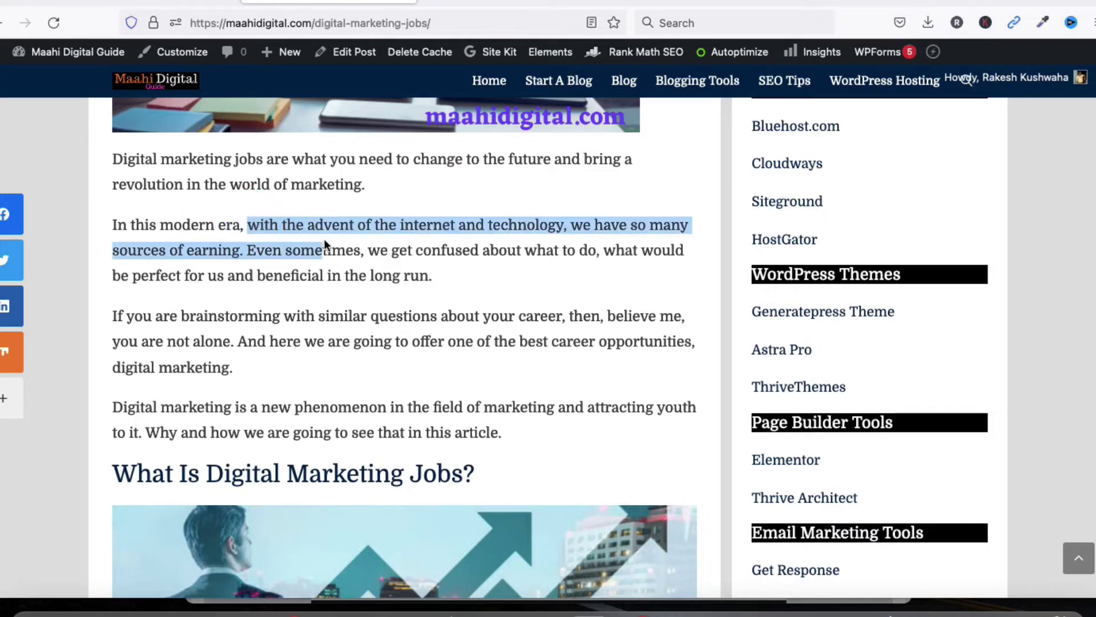
{"action": "right_click", "coordinate": [307, 223]}
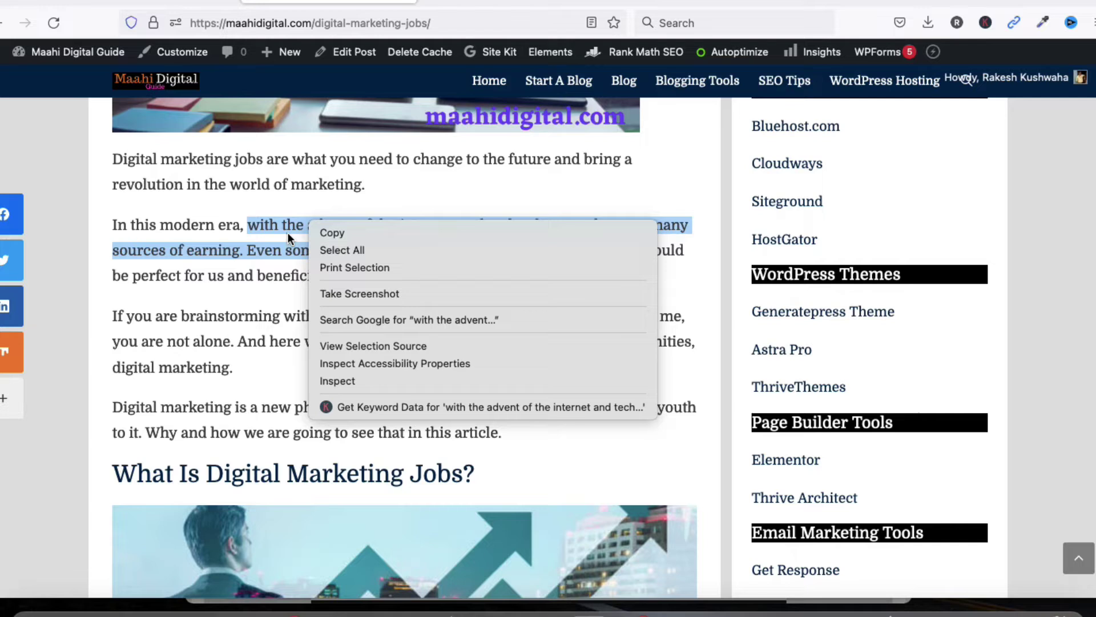
{"action": "left_click", "coordinate": [288, 232]}
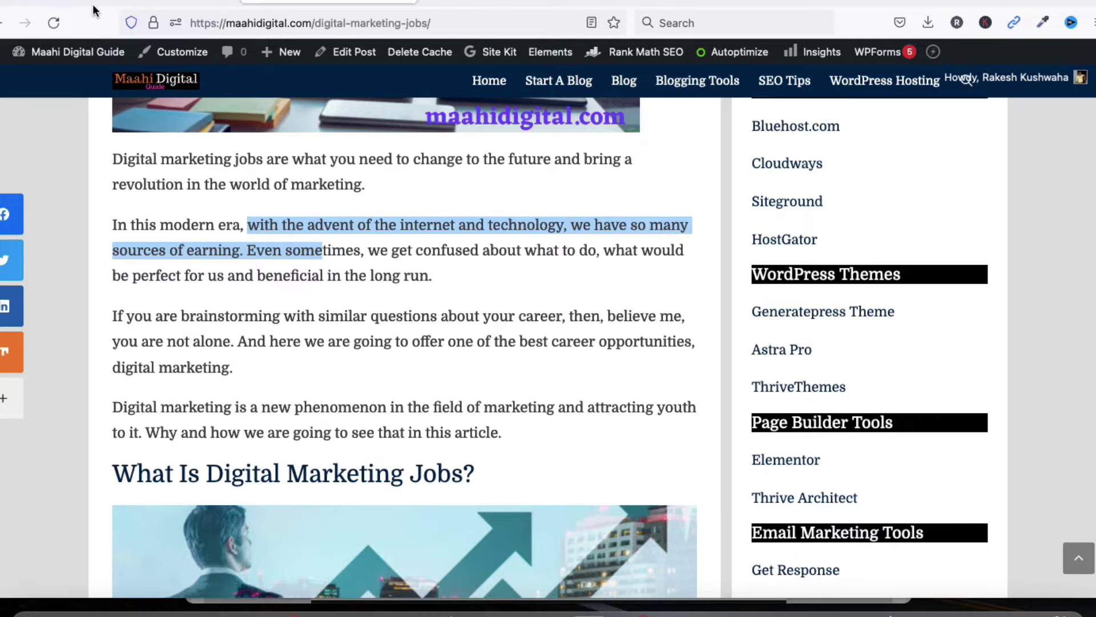
In wp-admin, go from Plugins in the sidebar to the Add New plugins page.
{"action": "left_click", "coordinate": [116, 1]}
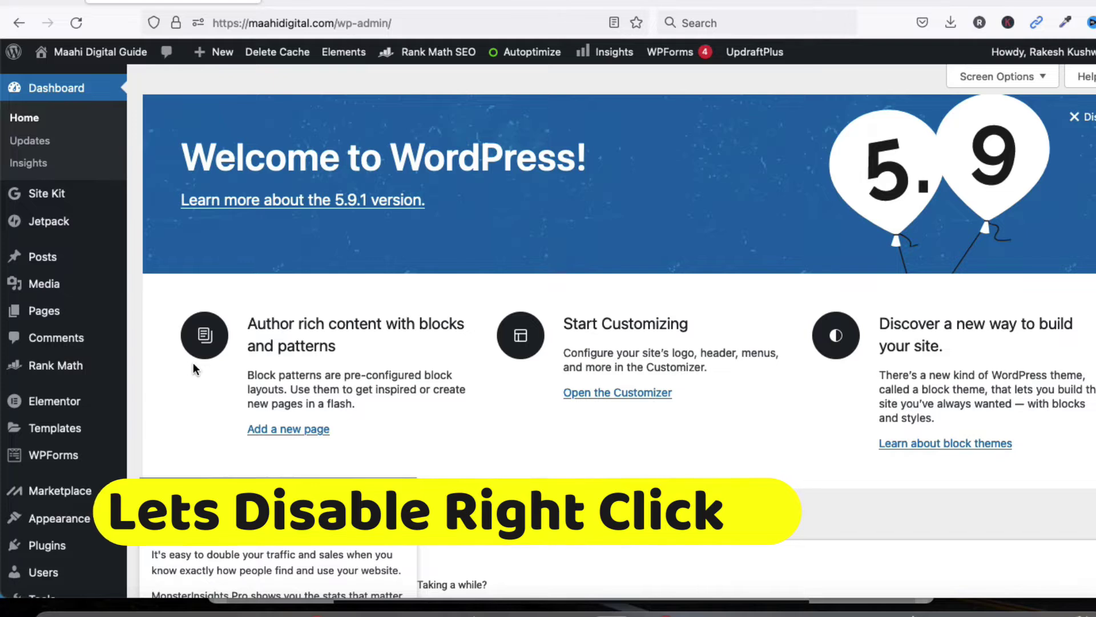
{"action": "mouse_move", "coordinate": [107, 405]}
{"action": "scroll", "coordinate": [107, 405], "scroll_direction": "down", "scroll_amount": 3}
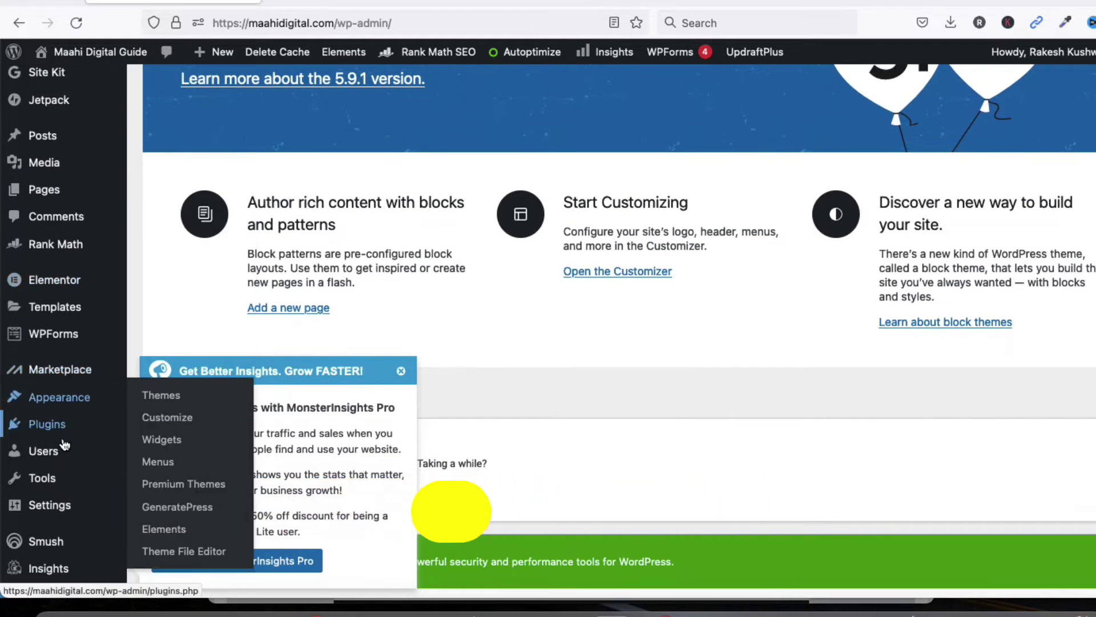
{"action": "left_click", "coordinate": [45, 434]}
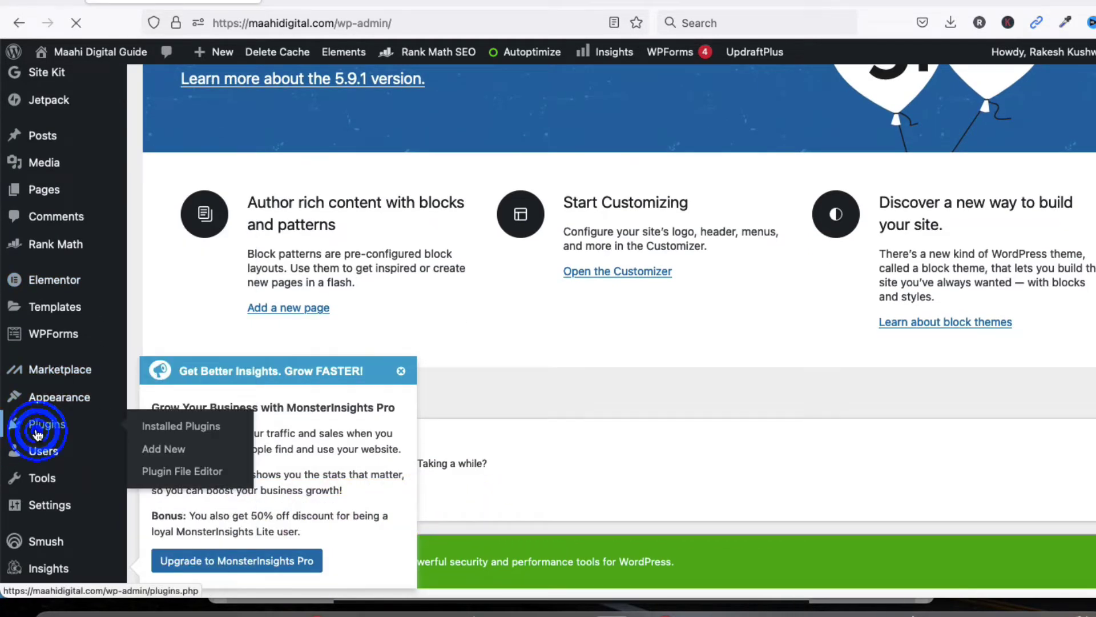
{"action": "scroll", "coordinate": [838, 425], "scroll_direction": "down", "scroll_amount": 3}
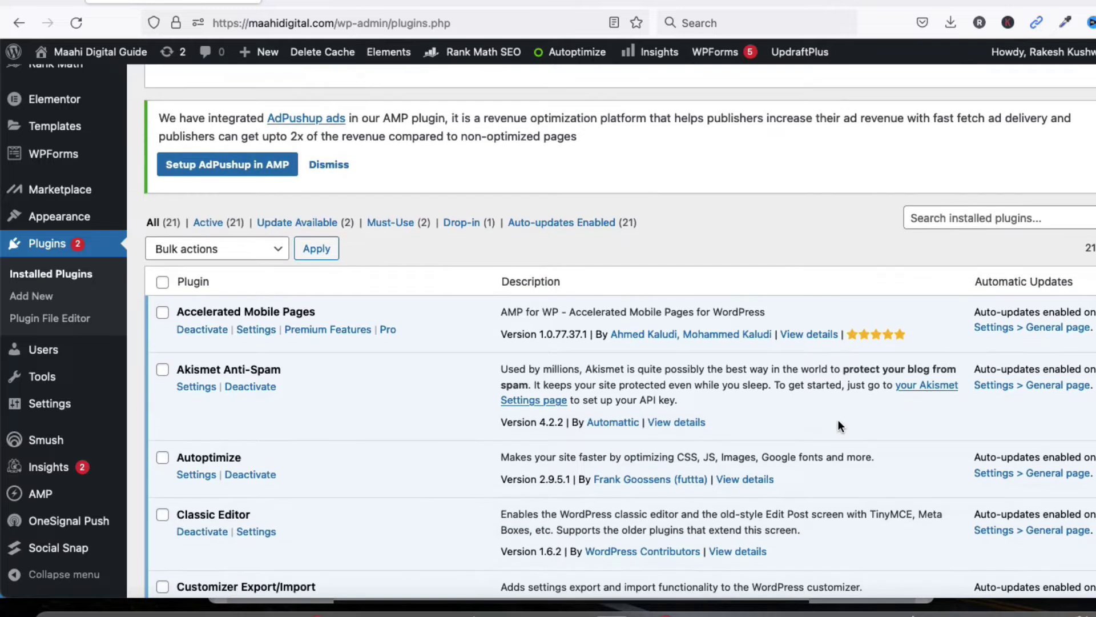
{"action": "scroll", "coordinate": [570, 344], "scroll_direction": "up", "scroll_amount": 8}
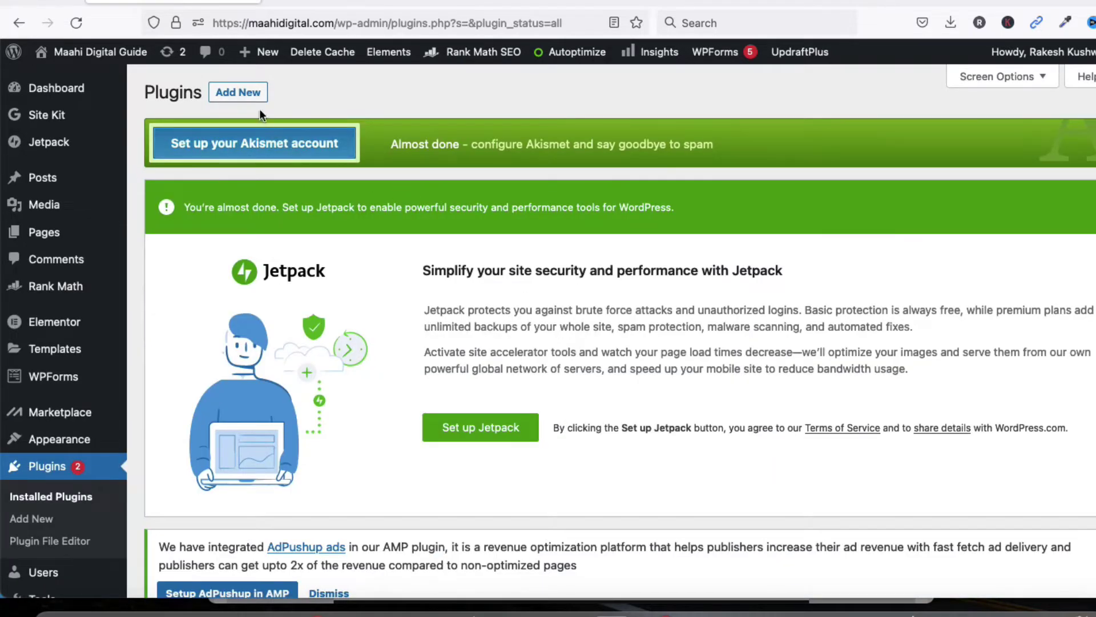
{"action": "left_click", "coordinate": [247, 98]}
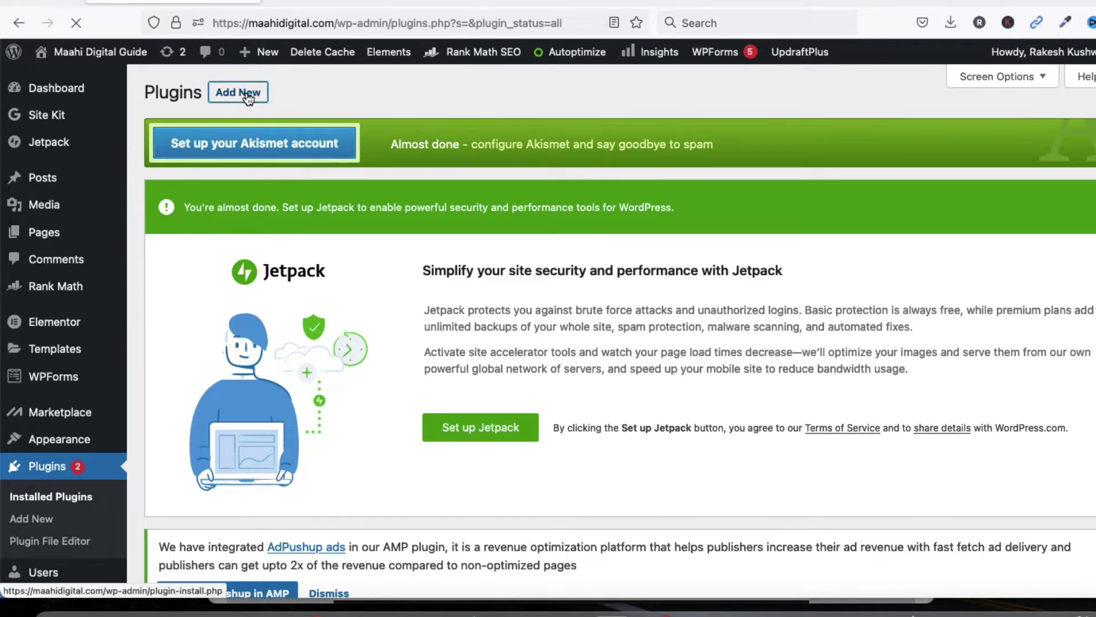
Browse the Popular, Recommended, Favorites and Premium plugin lists, then return to Featured.
{"action": "scroll", "coordinate": [672, 235], "scroll_direction": "down", "scroll_amount": 2}
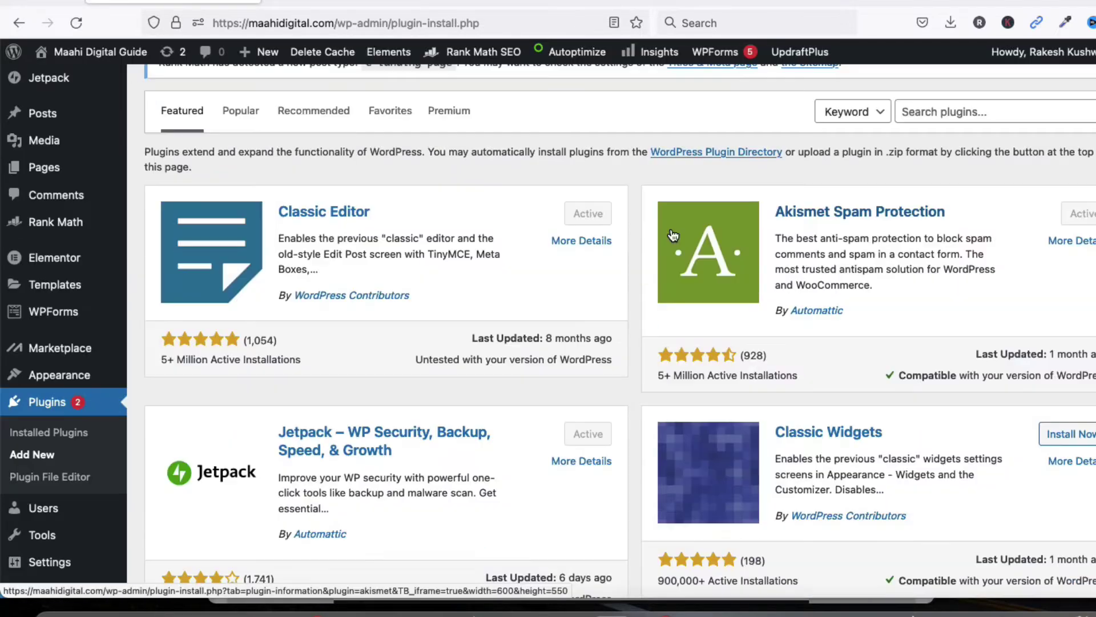
{"action": "scroll", "coordinate": [698, 254], "scroll_direction": "up", "scroll_amount": 2}
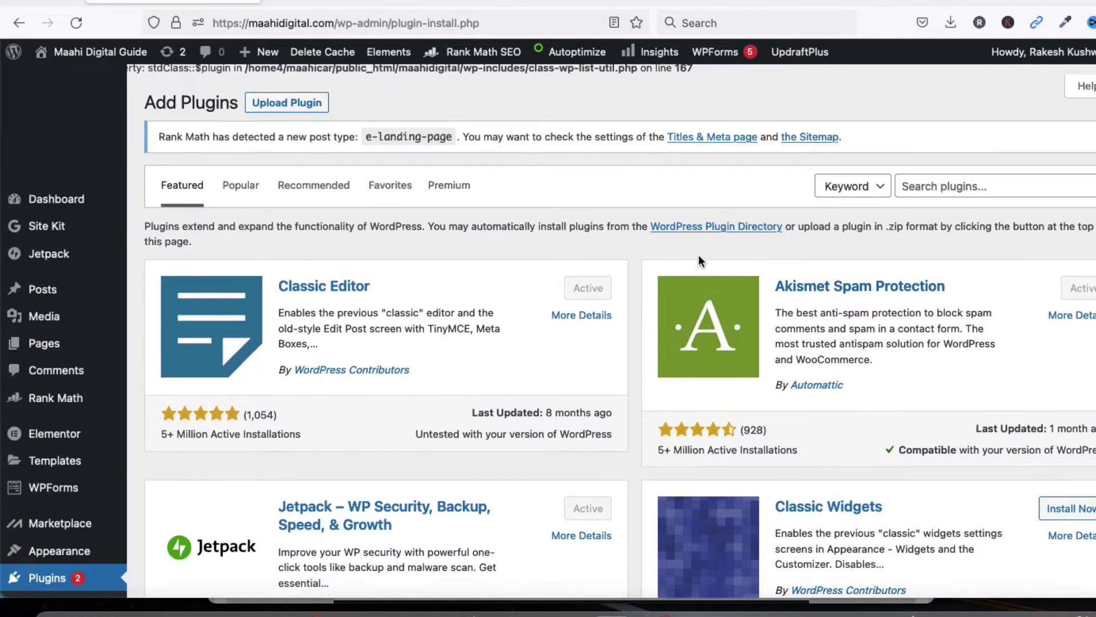
{"action": "scroll", "coordinate": [697, 254], "scroll_direction": "down", "scroll_amount": 1}
{"action": "left_click", "coordinate": [237, 171]}
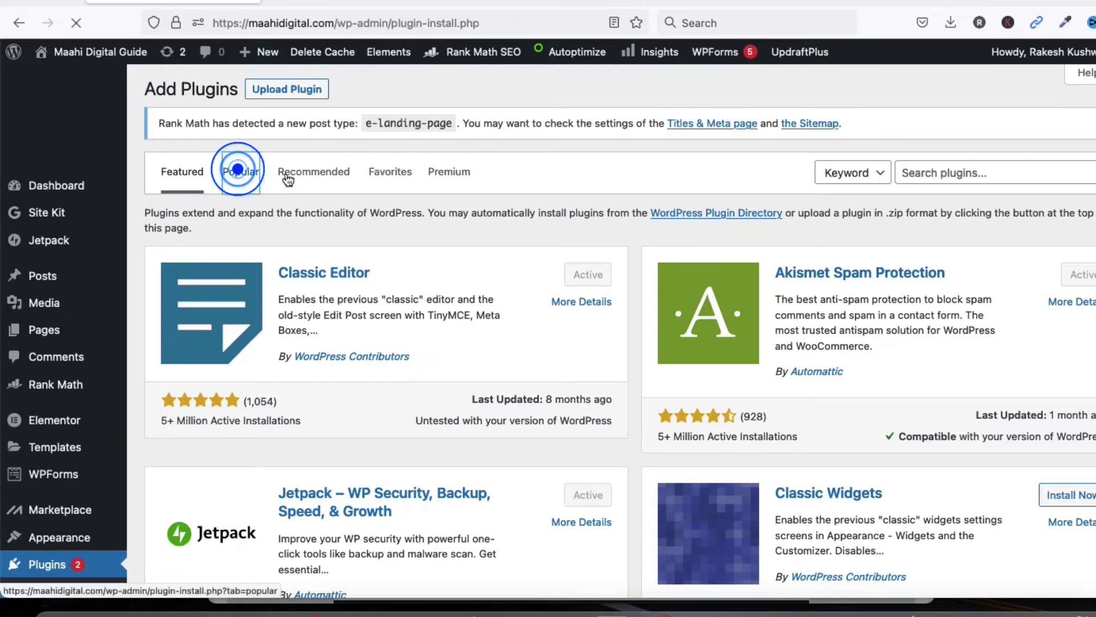
{"action": "left_click", "coordinate": [316, 177]}
{"action": "left_click", "coordinate": [387, 178]}
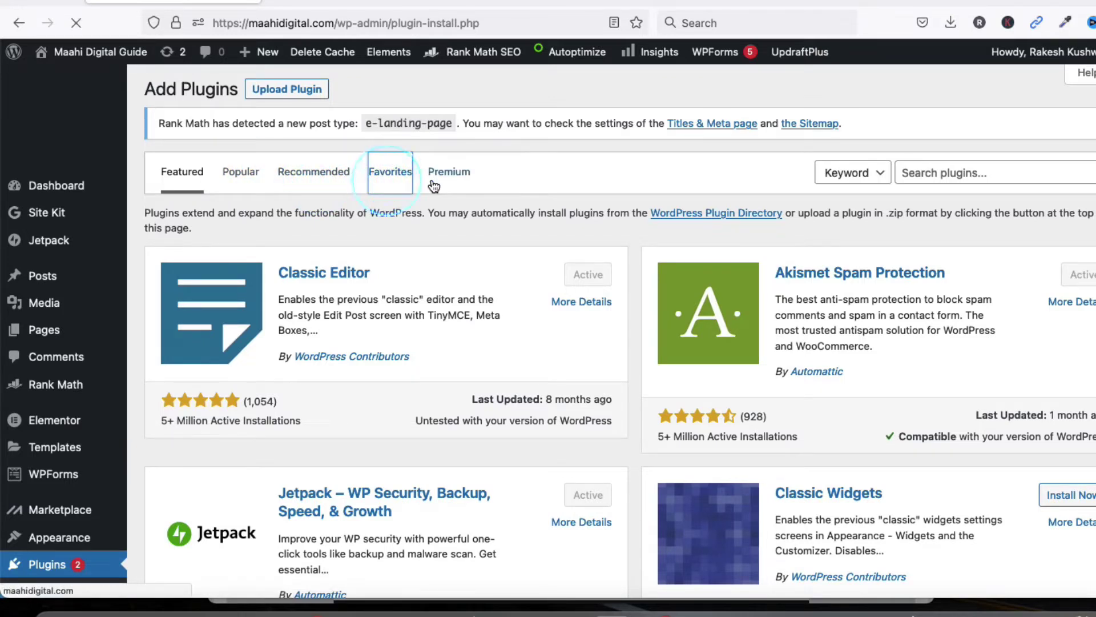
{"action": "left_click", "coordinate": [434, 181]}
{"action": "left_click", "coordinate": [188, 181]}
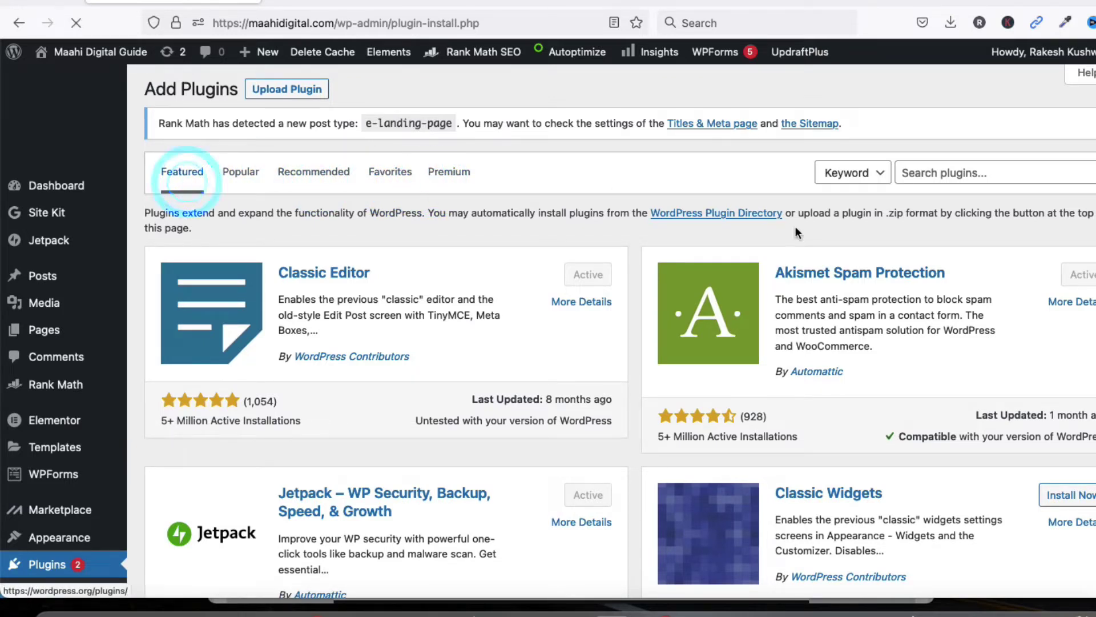
{"action": "left_click", "coordinate": [951, 173]}
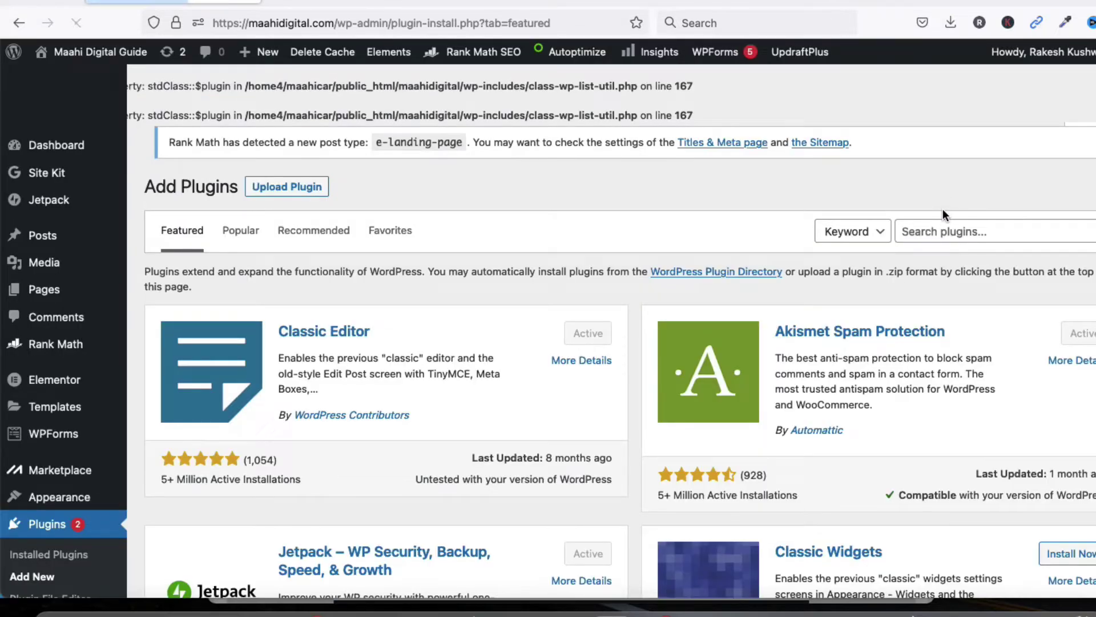
Search plugins for 'wp content copy protection', fixing the typo, and highlight the top result's title.
{"action": "left_click", "coordinate": [948, 224]}
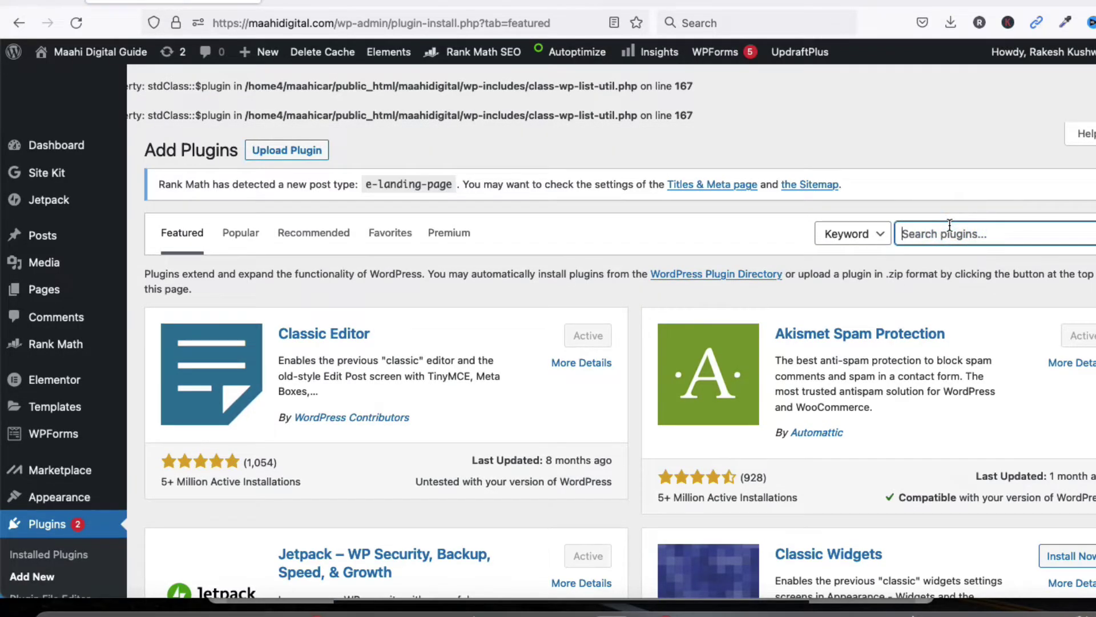
{"action": "type", "text": "wp"}
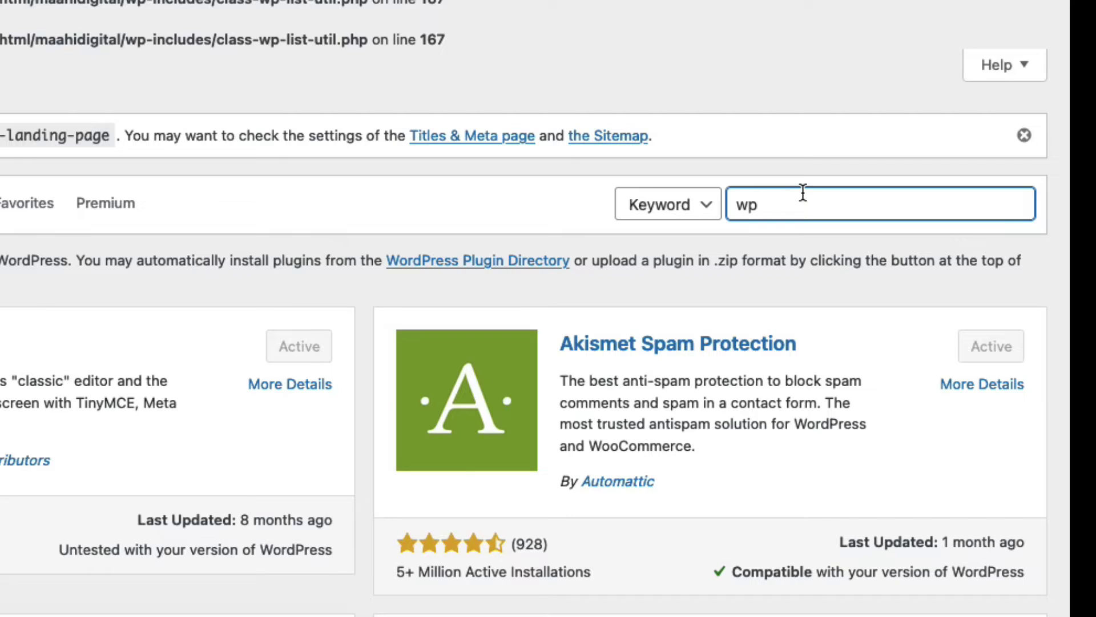
{"action": "type", "text": " contect"}
{"action": "key", "text": "BackSpace"}
{"action": "key", "text": "BackSpace"}
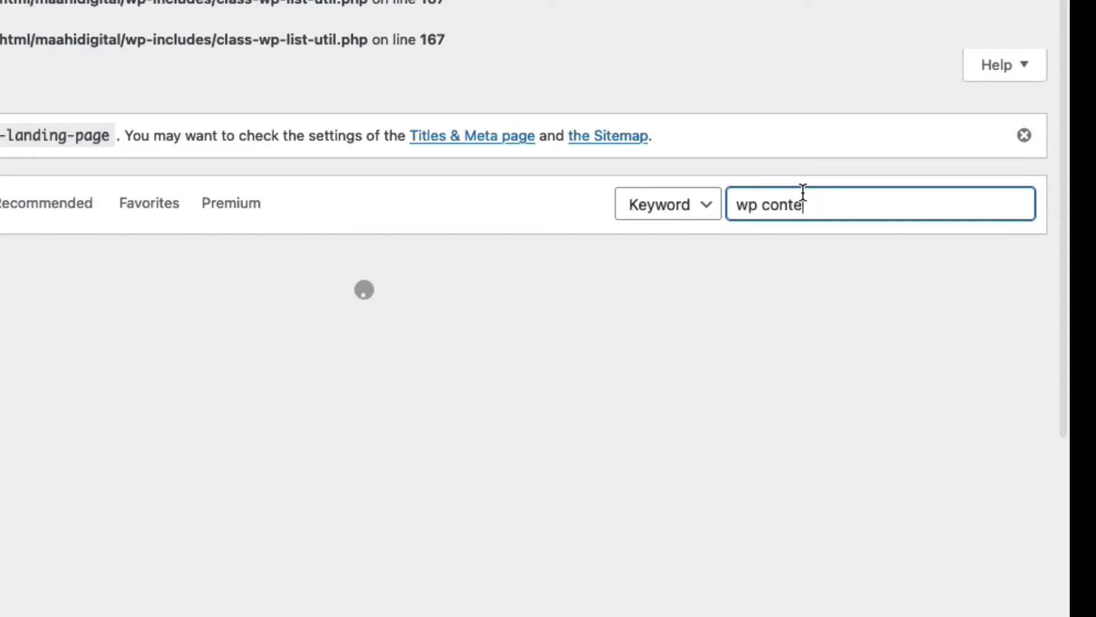
{"action": "type", "text": "nt copy"}
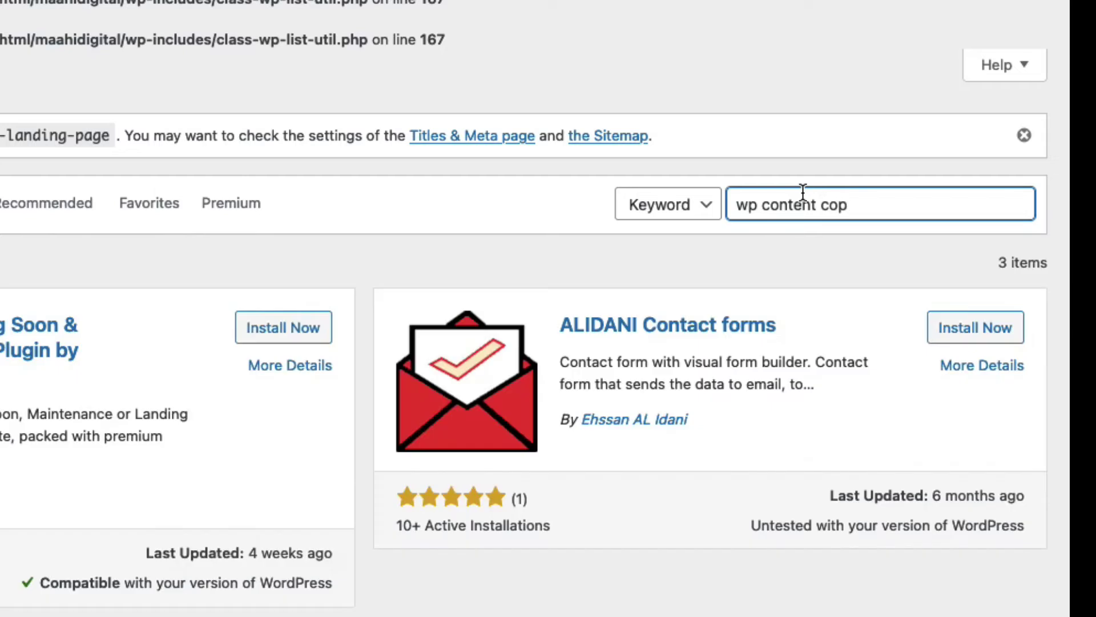
{"action": "type", "text": " protection"}
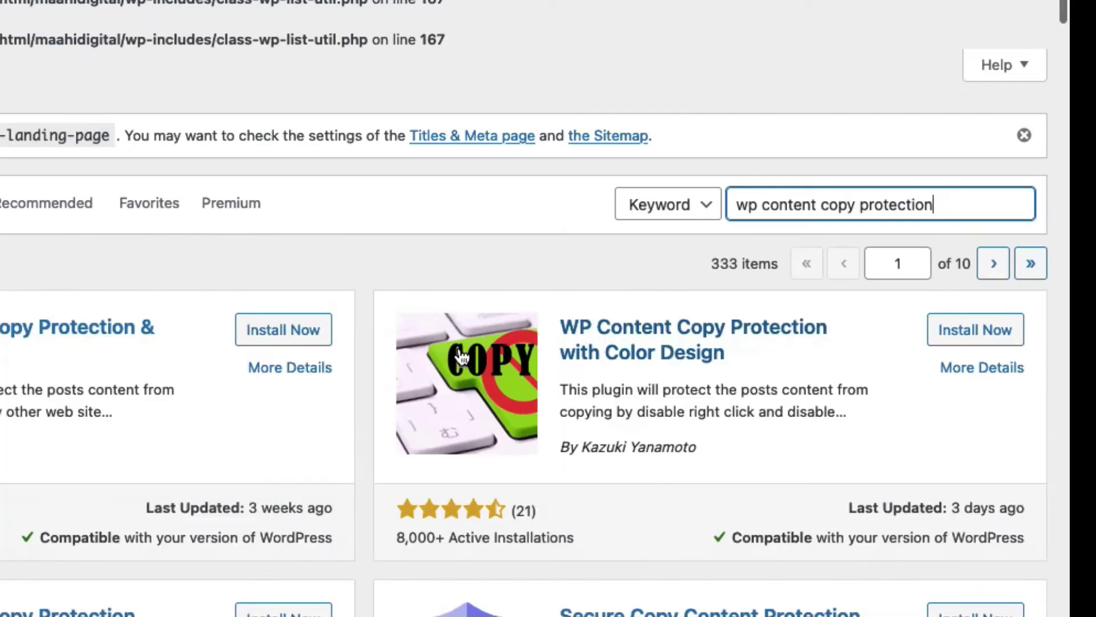
{"action": "left_click_drag", "start_coordinate": [342, 346], "coordinate": [221, 319]}
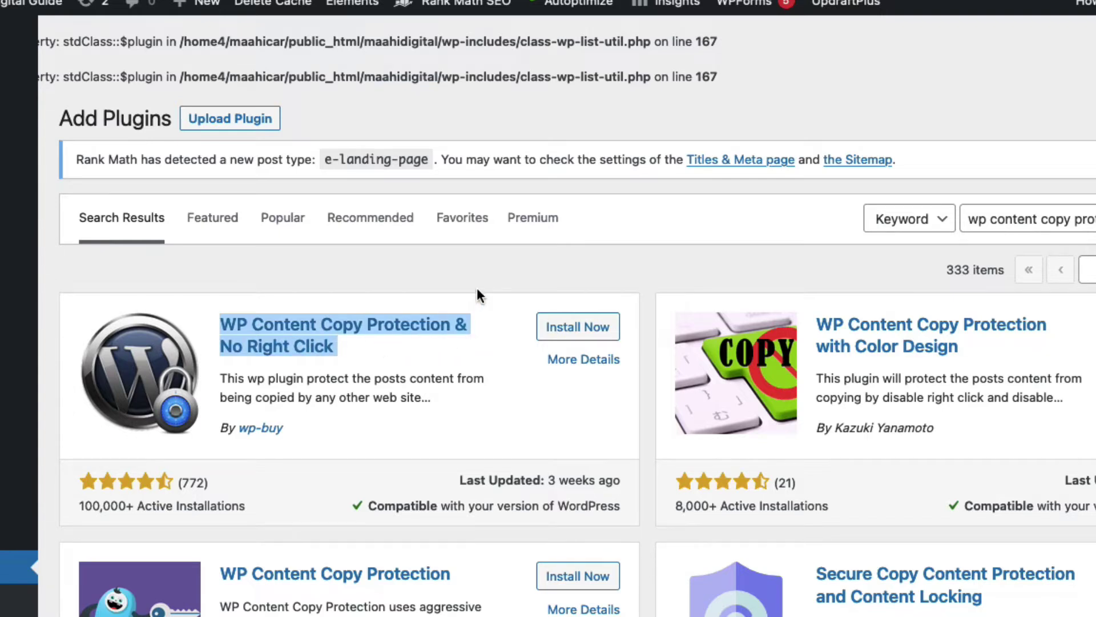
Install and activate WP Content Copy Protection & No Right Click.
{"action": "left_click", "coordinate": [501, 263]}
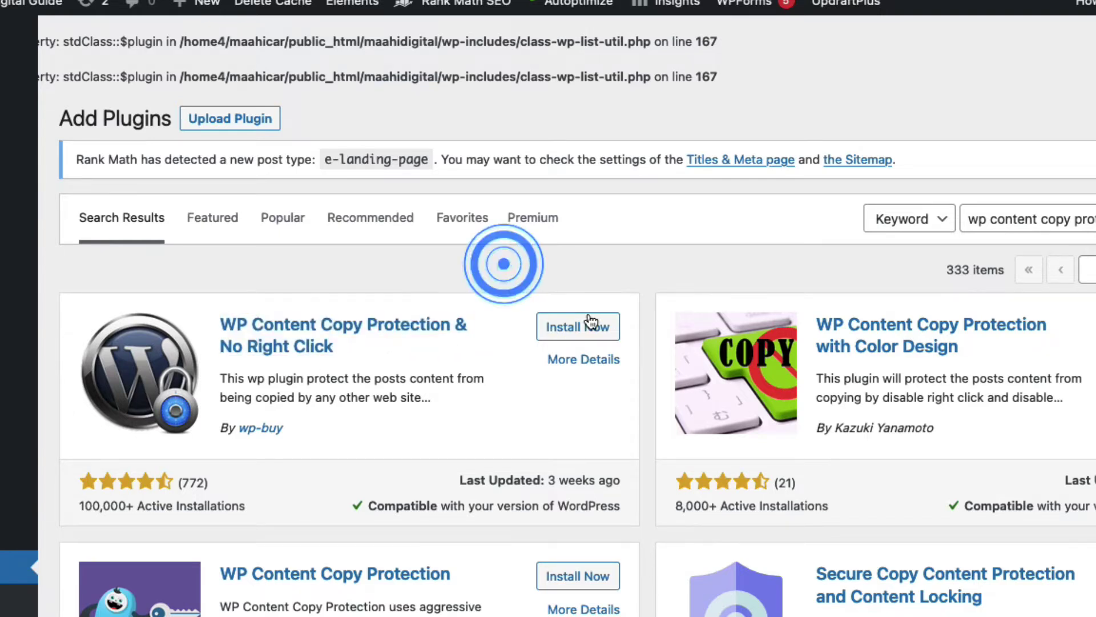
{"action": "left_click", "coordinate": [579, 337]}
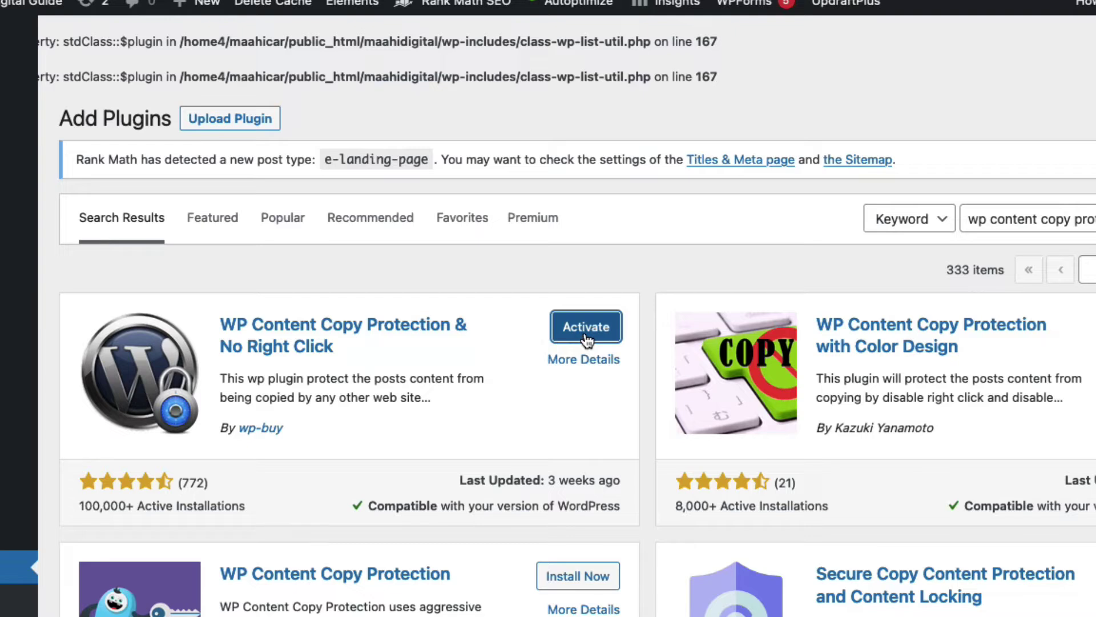
{"action": "left_click", "coordinate": [586, 337]}
Scroll through the installed plugins list to confirm the copy protection plugin is active.
{"action": "scroll", "coordinate": [587, 329], "scroll_direction": "up", "scroll_amount": 1}
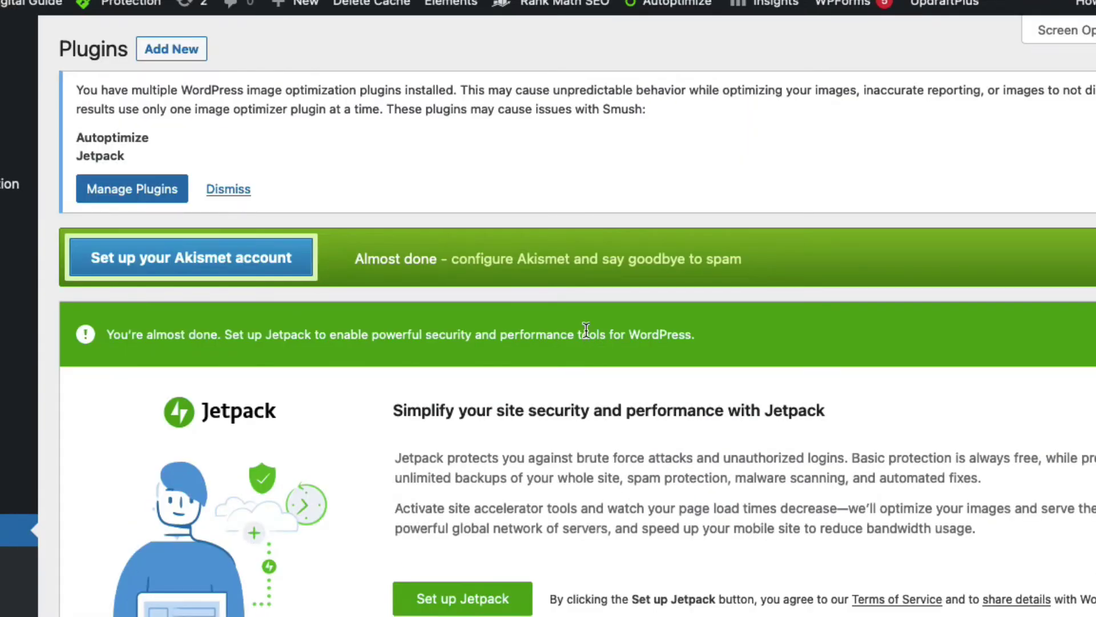
{"action": "scroll", "coordinate": [507, 371], "scroll_direction": "down", "scroll_amount": 8}
{"action": "scroll", "coordinate": [507, 371], "scroll_direction": "down", "scroll_amount": 5}
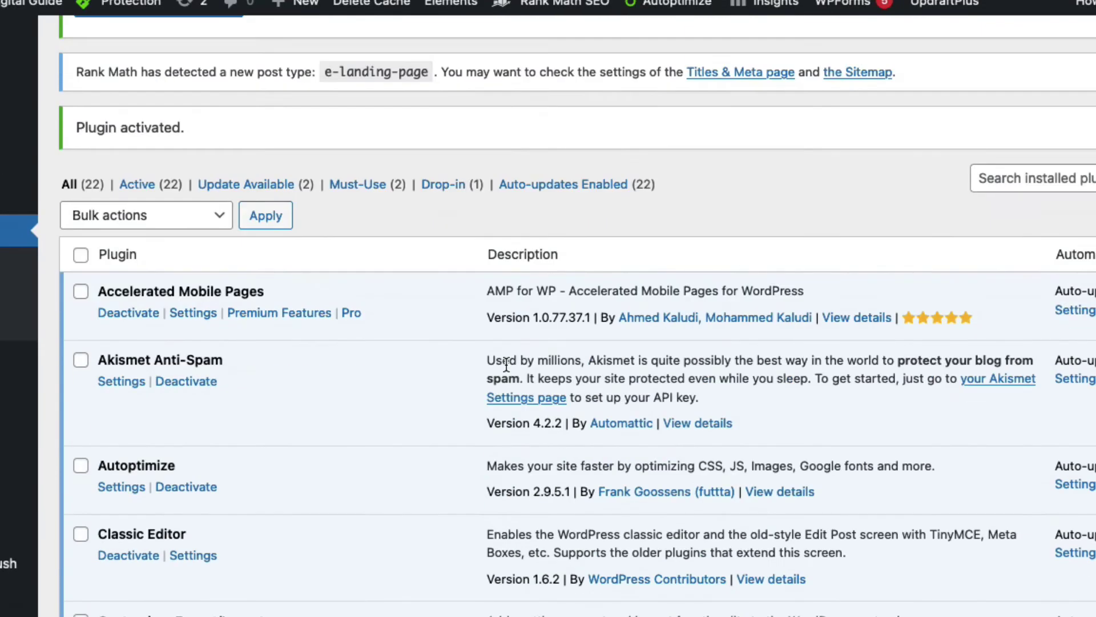
{"action": "scroll", "coordinate": [507, 363], "scroll_direction": "down", "scroll_amount": 4}
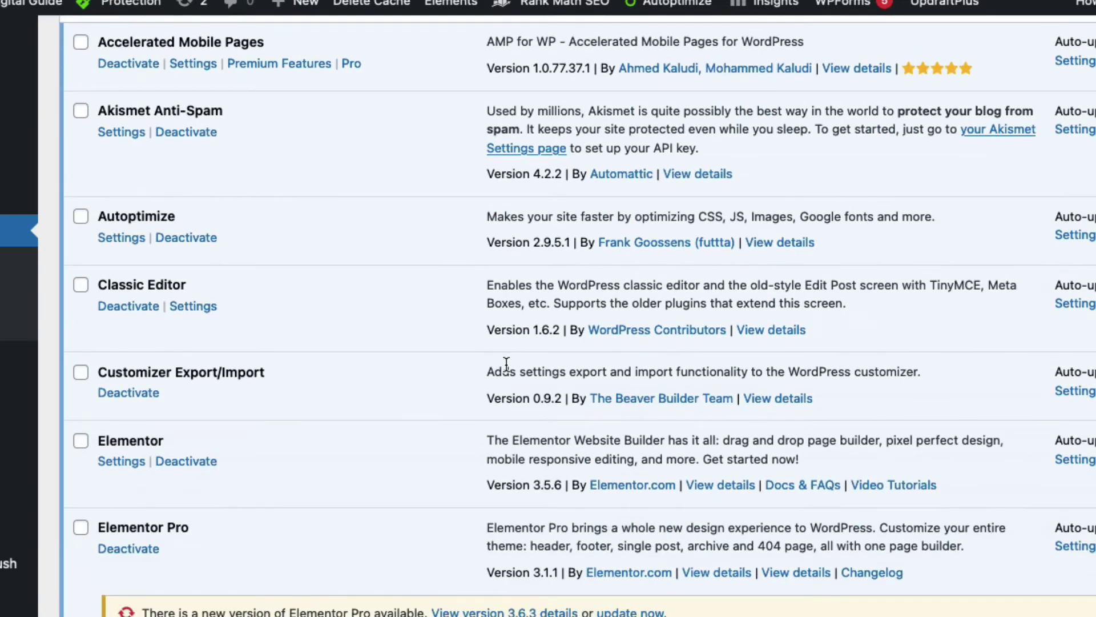
{"action": "scroll", "coordinate": [506, 364], "scroll_direction": "down", "scroll_amount": 8}
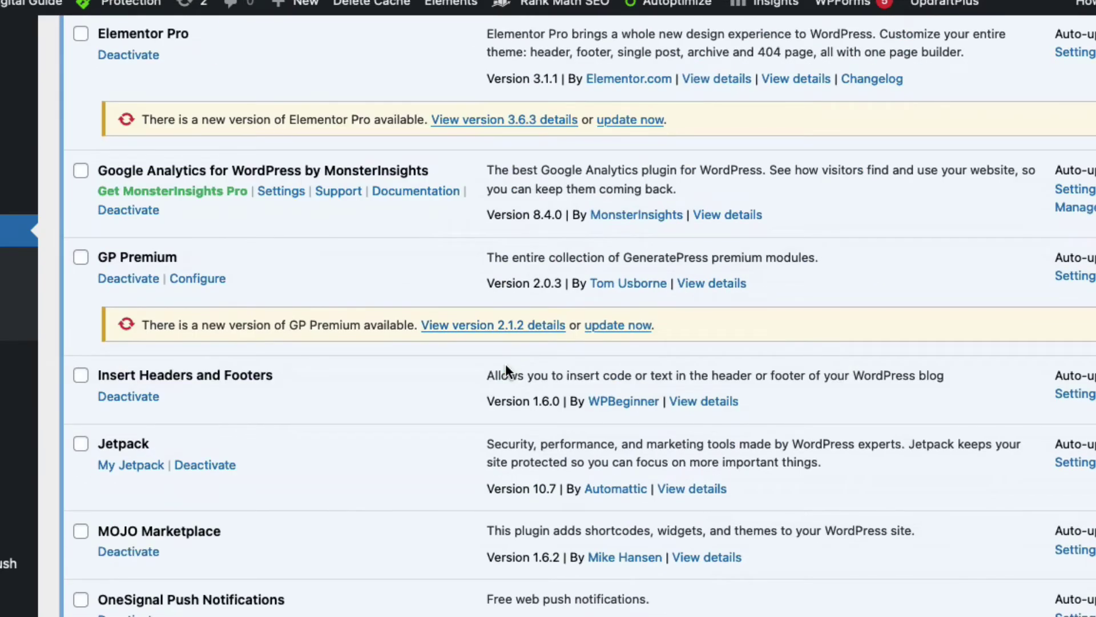
{"action": "scroll", "coordinate": [506, 365], "scroll_direction": "down", "scroll_amount": 4}
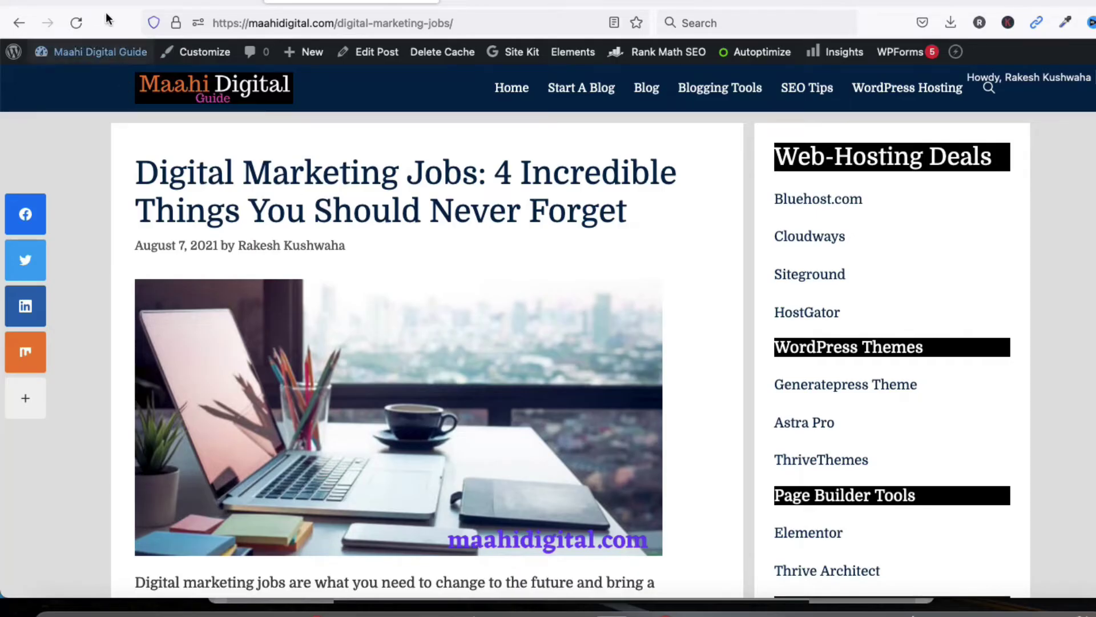
Reload the Digital Marketing Jobs post and try selecting and right-clicking its intro paragraph text.
{"action": "left_click", "coordinate": [76, 22]}
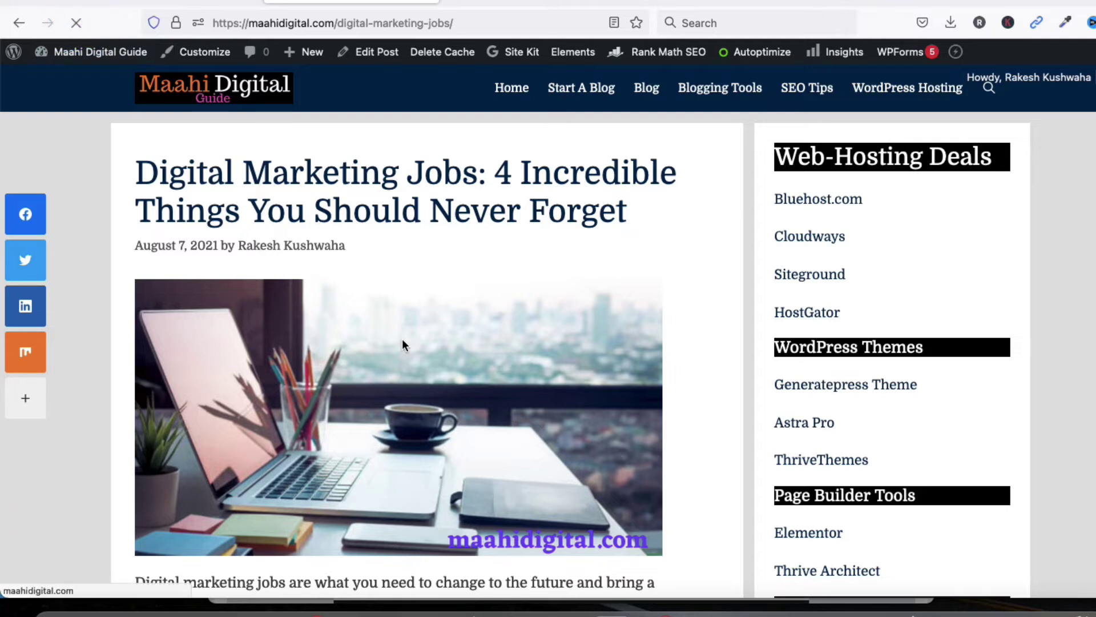
{"action": "scroll", "coordinate": [402, 338], "scroll_direction": "down", "scroll_amount": 6}
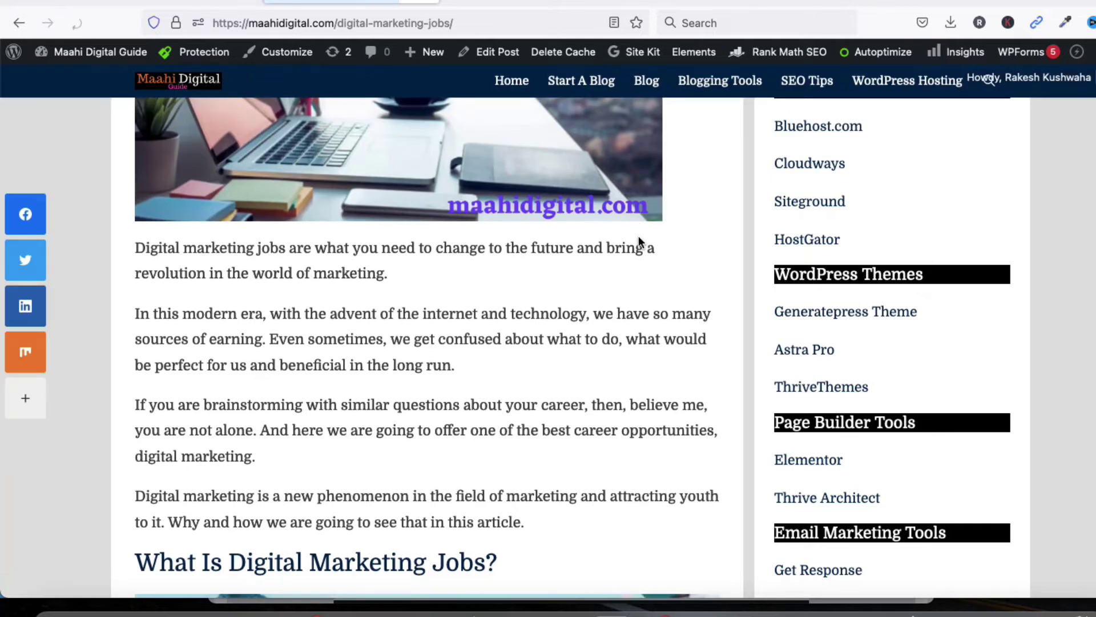
{"action": "left_click", "coordinate": [205, 269]}
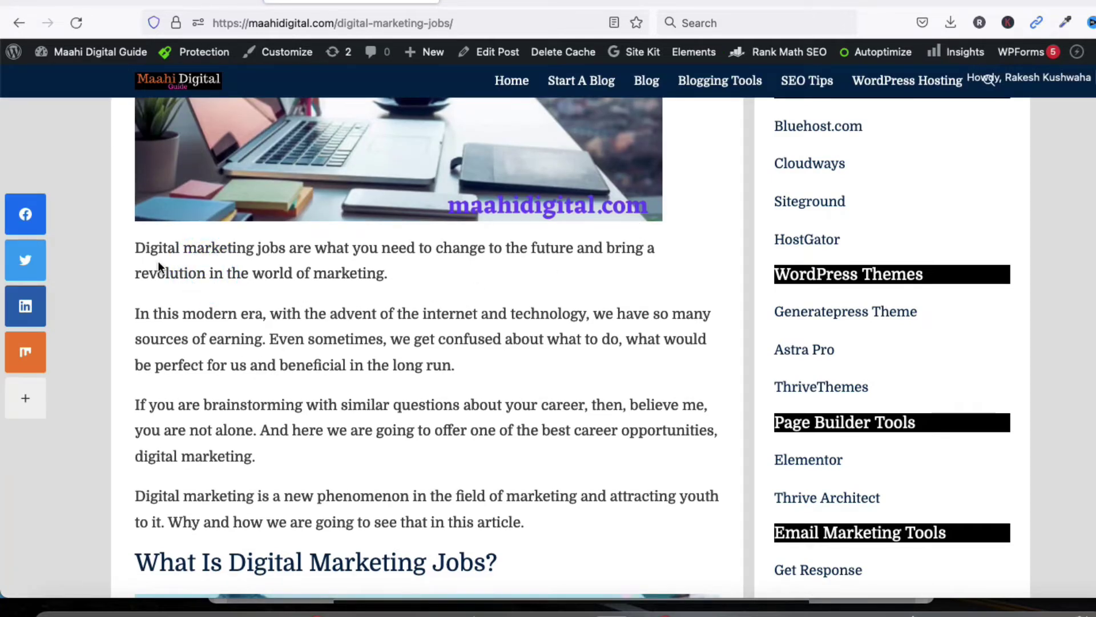
{"action": "left_click", "coordinate": [135, 246]}
{"action": "right_click", "coordinate": [232, 264]}
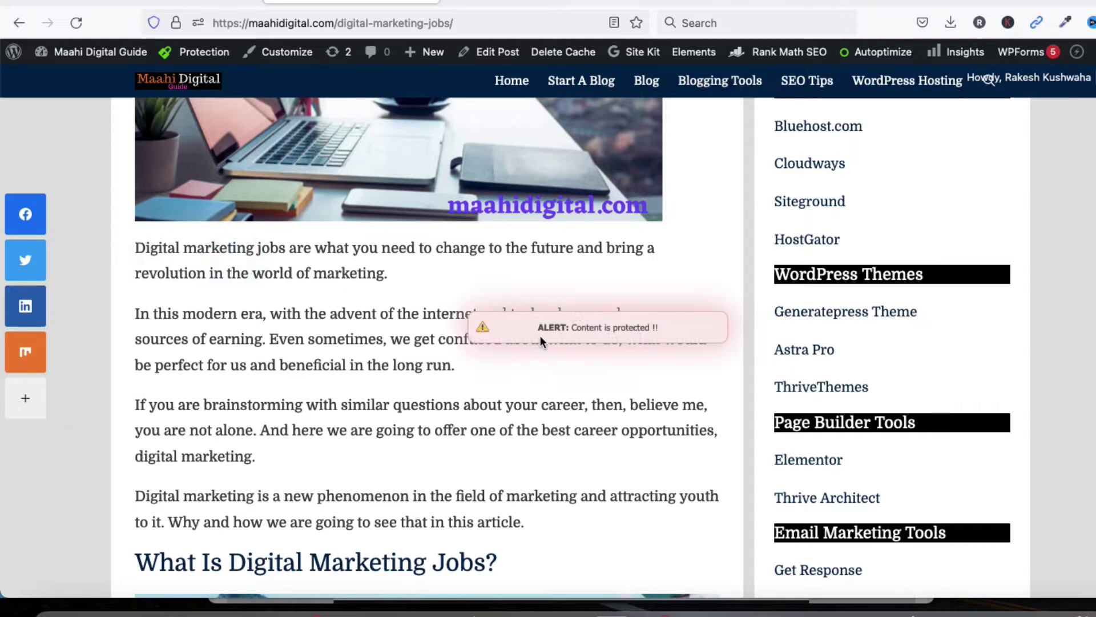
{"action": "left_click", "coordinate": [396, 320]}
{"action": "left_click", "coordinate": [327, 312]}
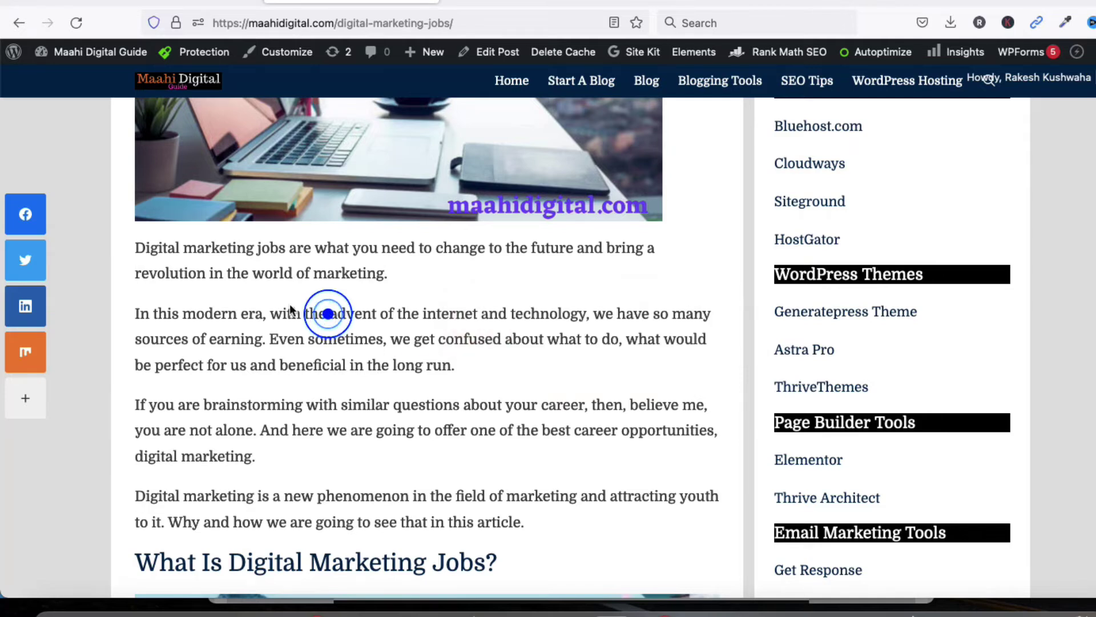
{"action": "left_click", "coordinate": [259, 249]}
Return to wp-admin, open Installed Plugins and scroll to the copy protection plugin.
{"action": "left_click", "coordinate": [173, 1]}
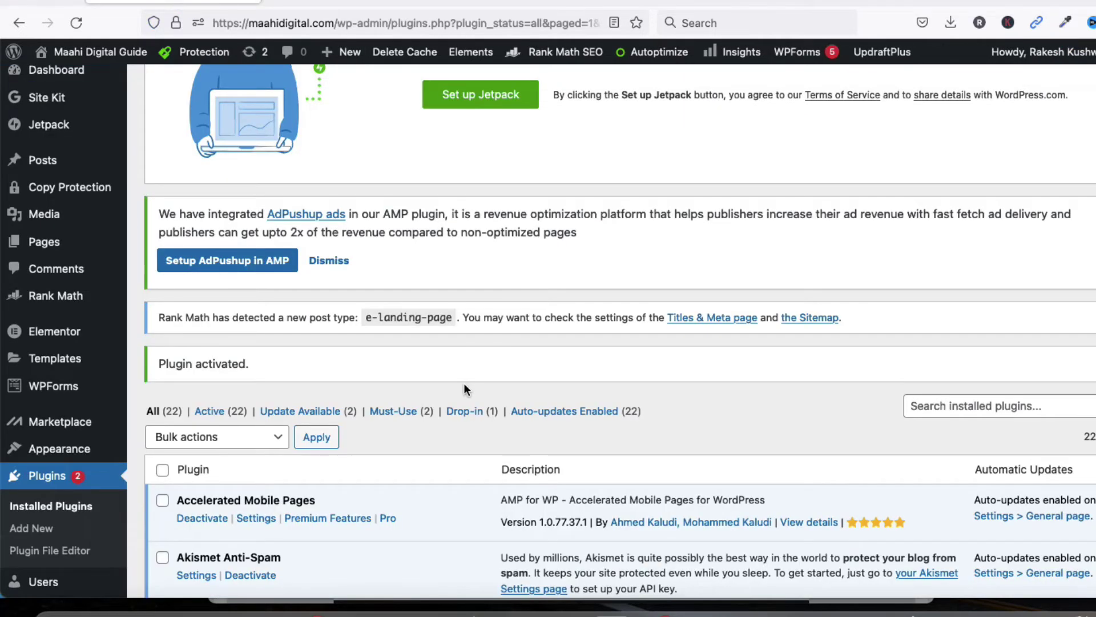
{"action": "scroll", "coordinate": [464, 388], "scroll_direction": "down", "scroll_amount": 5}
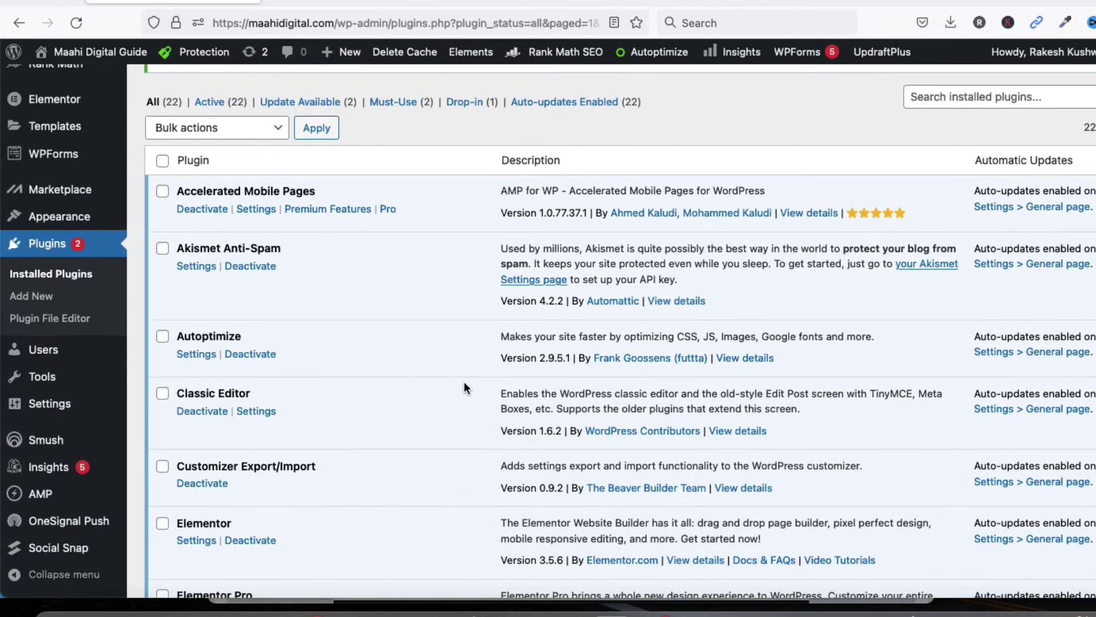
{"action": "scroll", "coordinate": [457, 377], "scroll_direction": "up", "scroll_amount": 15}
{"action": "scroll", "coordinate": [375, 390], "scroll_direction": "down", "scroll_amount": 3}
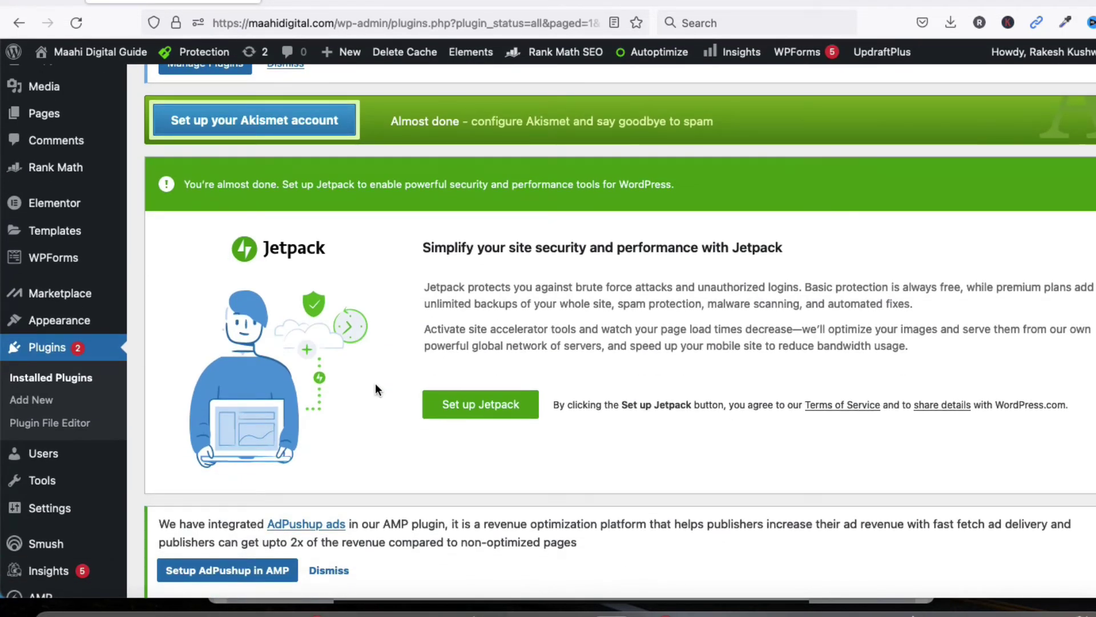
{"action": "left_click", "coordinate": [55, 348]}
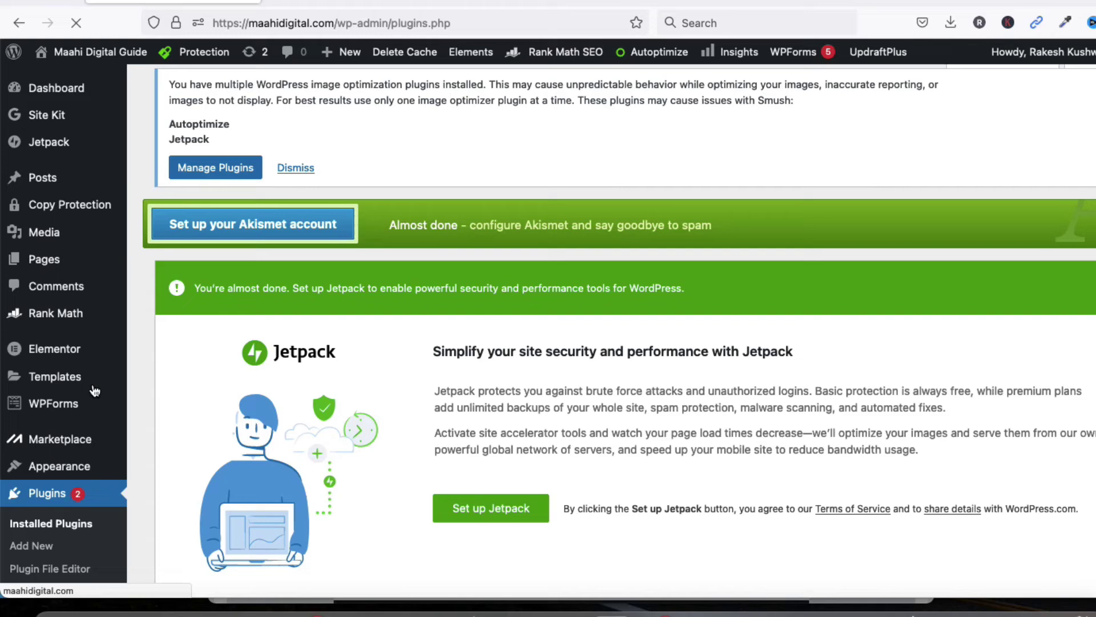
{"action": "scroll", "coordinate": [242, 432], "scroll_direction": "down", "scroll_amount": 3}
{"action": "scroll", "coordinate": [242, 433], "scroll_direction": "down", "scroll_amount": 8}
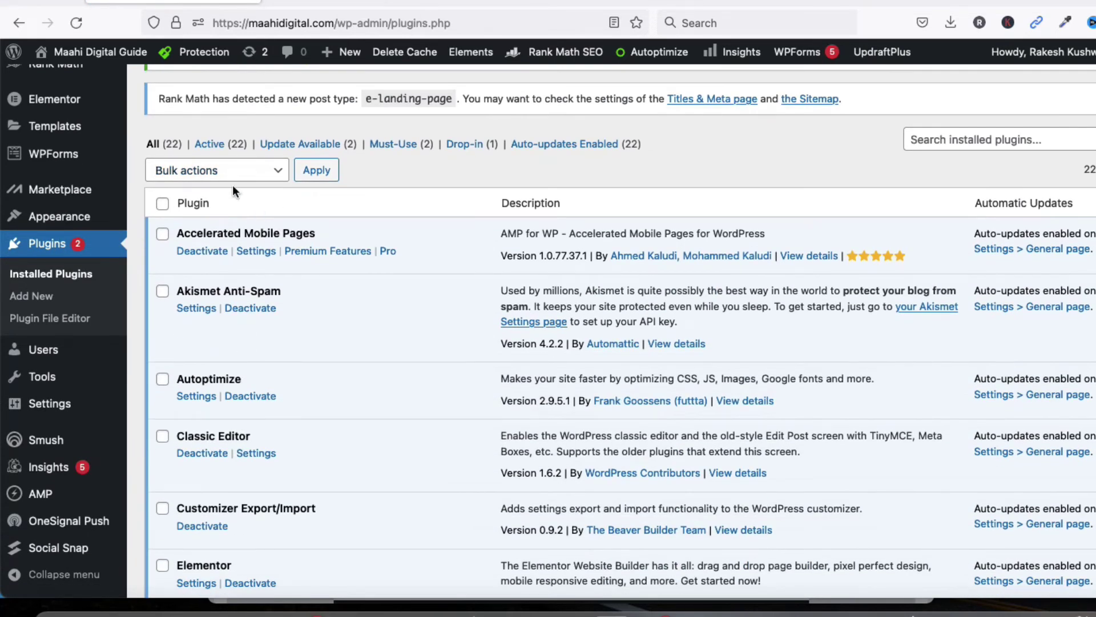
{"action": "scroll", "coordinate": [250, 435], "scroll_direction": "down", "scroll_amount": 7}
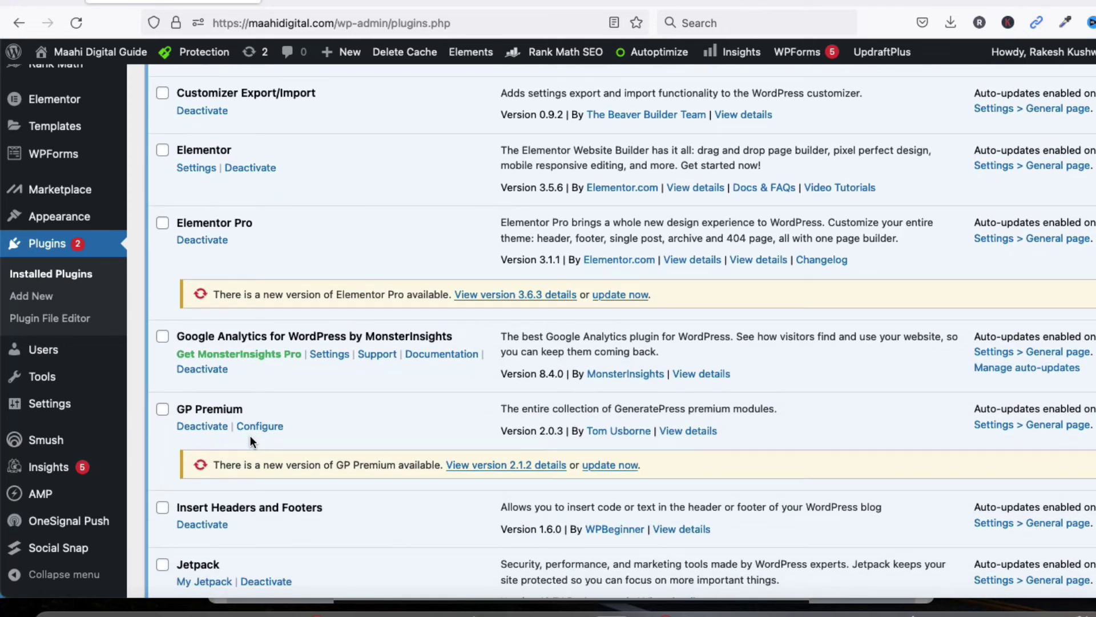
{"action": "scroll", "coordinate": [250, 437], "scroll_direction": "down", "scroll_amount": 7}
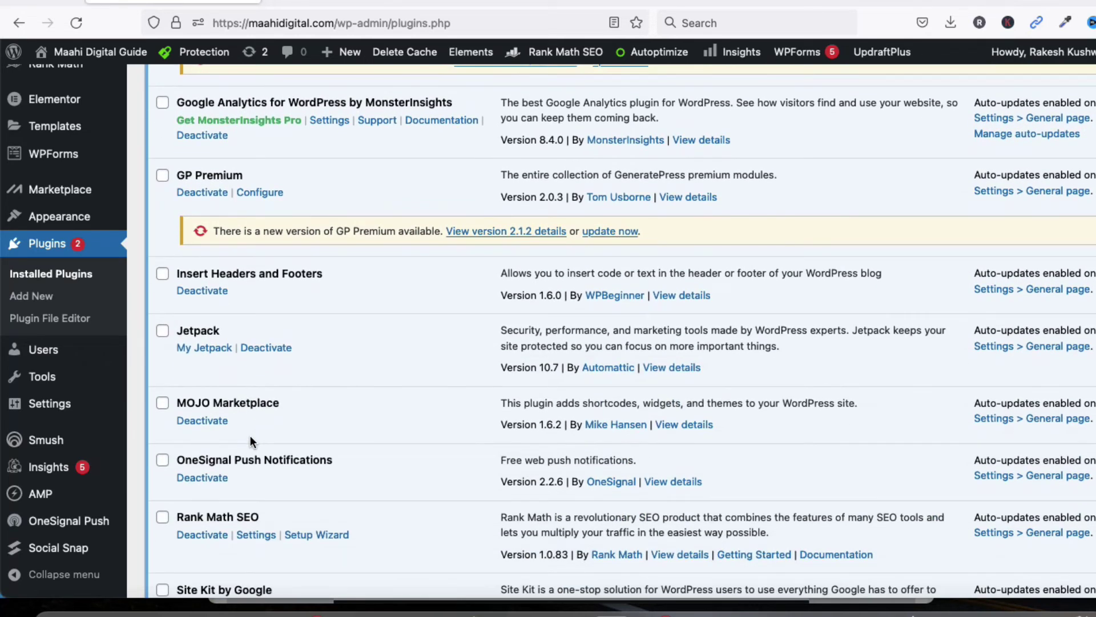
{"action": "scroll", "coordinate": [250, 437], "scroll_direction": "down", "scroll_amount": 5}
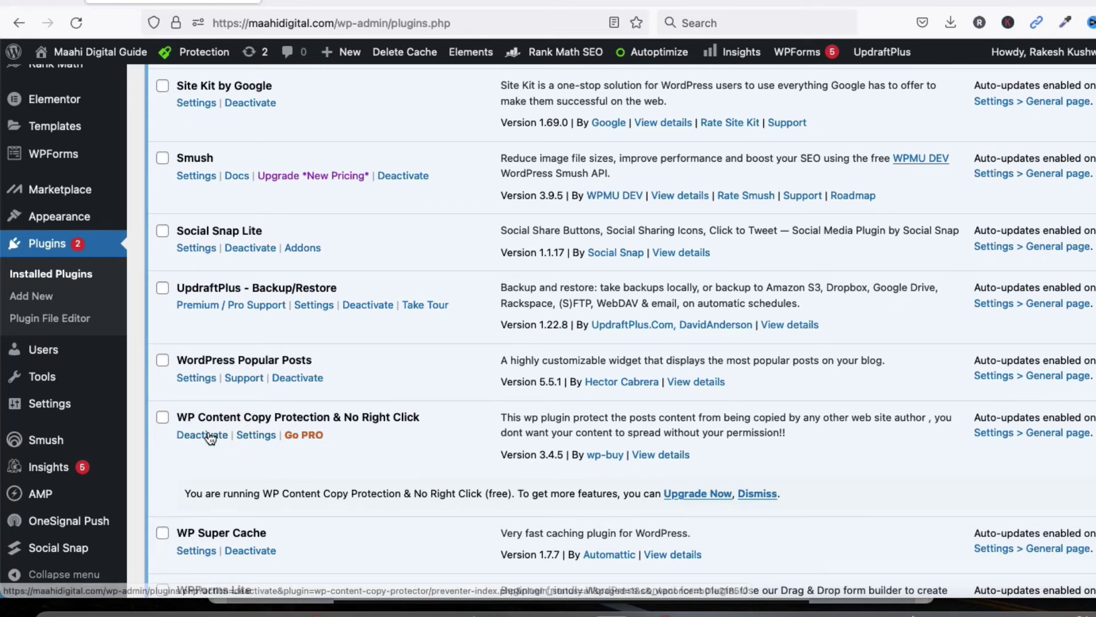
Deactivate WP Content Copy Protection & No Right Click.
{"action": "left_click", "coordinate": [211, 438]}
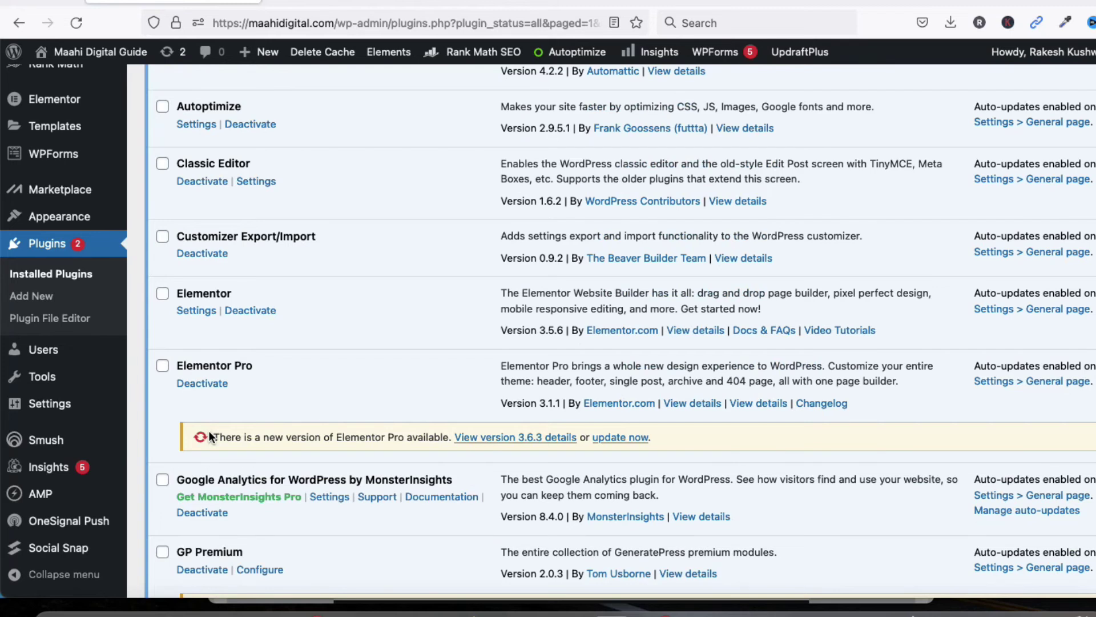
{"action": "scroll", "coordinate": [207, 431], "scroll_direction": "down", "scroll_amount": 3}
{"action": "scroll", "coordinate": [208, 431], "scroll_direction": "down", "scroll_amount": 5}
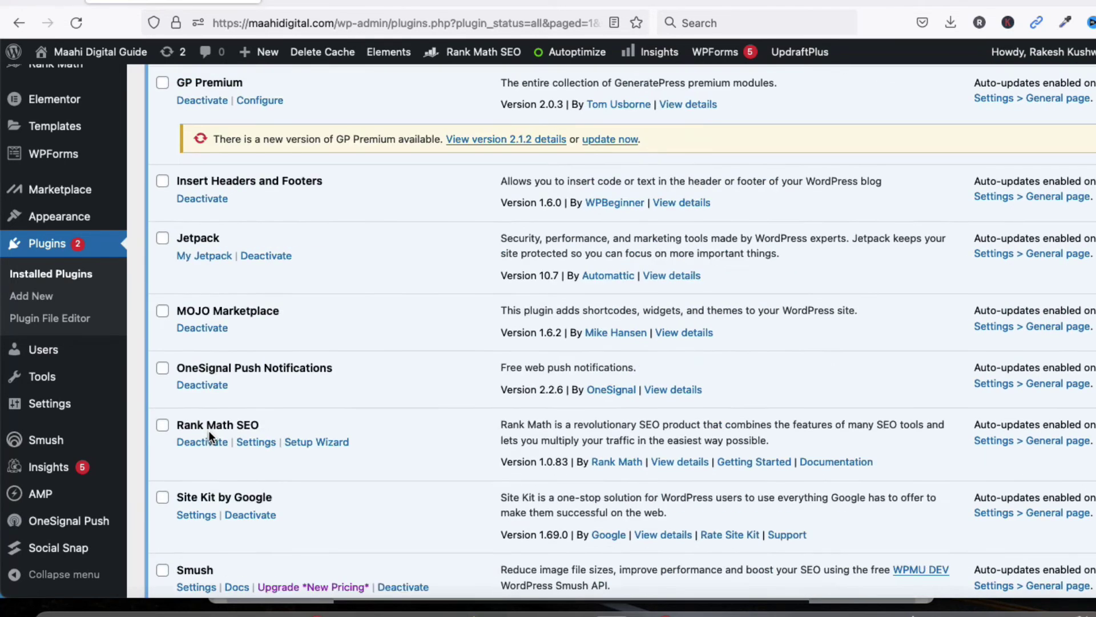
{"action": "scroll", "coordinate": [208, 437], "scroll_direction": "down", "scroll_amount": 5}
{"action": "scroll", "coordinate": [208, 431], "scroll_direction": "down", "scroll_amount": 5}
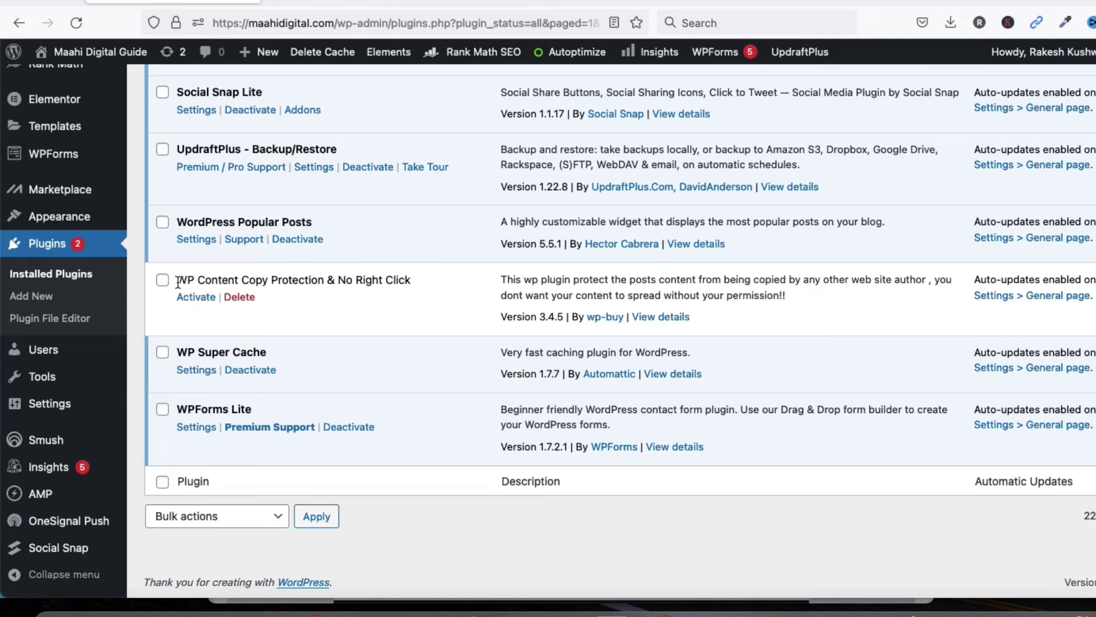
Delete the deactivated copy protection plugin, confirm, and go back to the Digital Marketing Jobs post.
{"action": "left_click", "coordinate": [242, 296]}
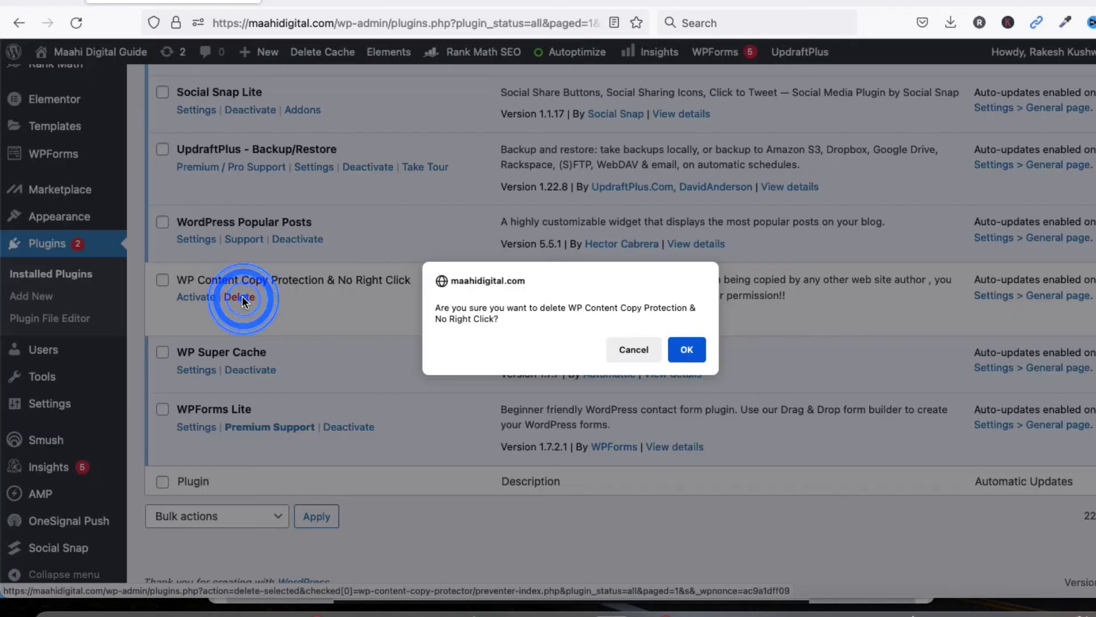
{"action": "left_click", "coordinate": [685, 349]}
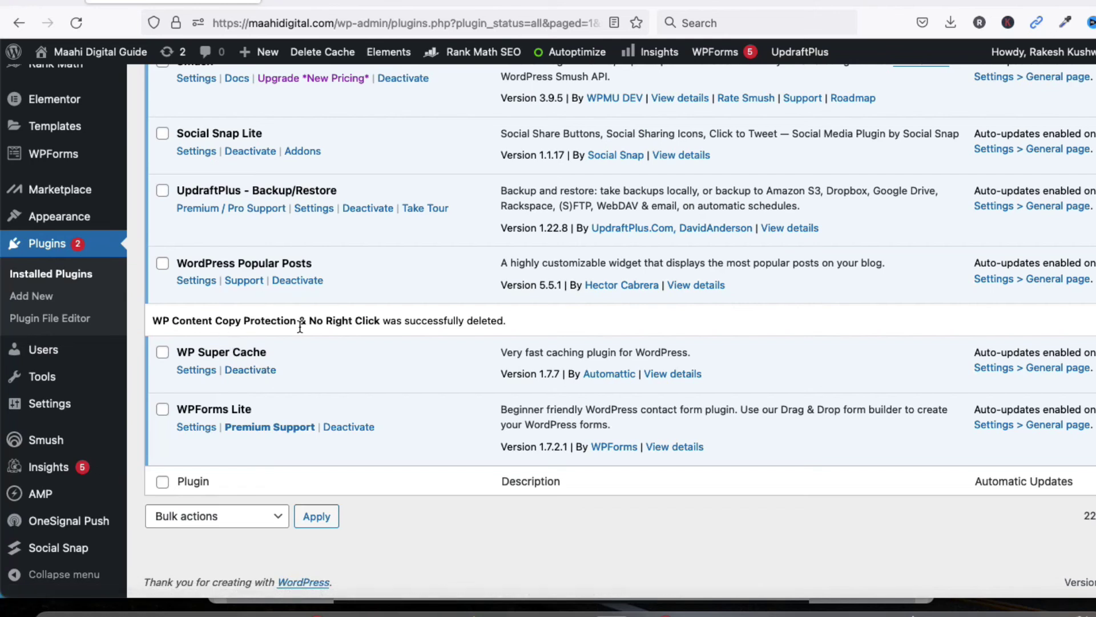
{"action": "left_click", "coordinate": [334, 6]}
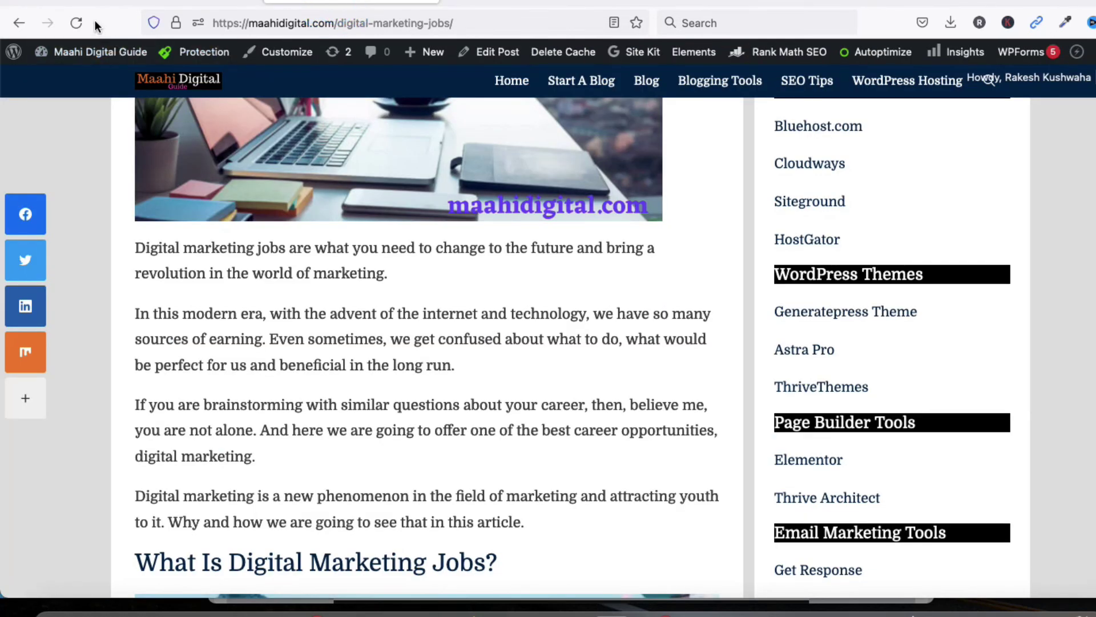